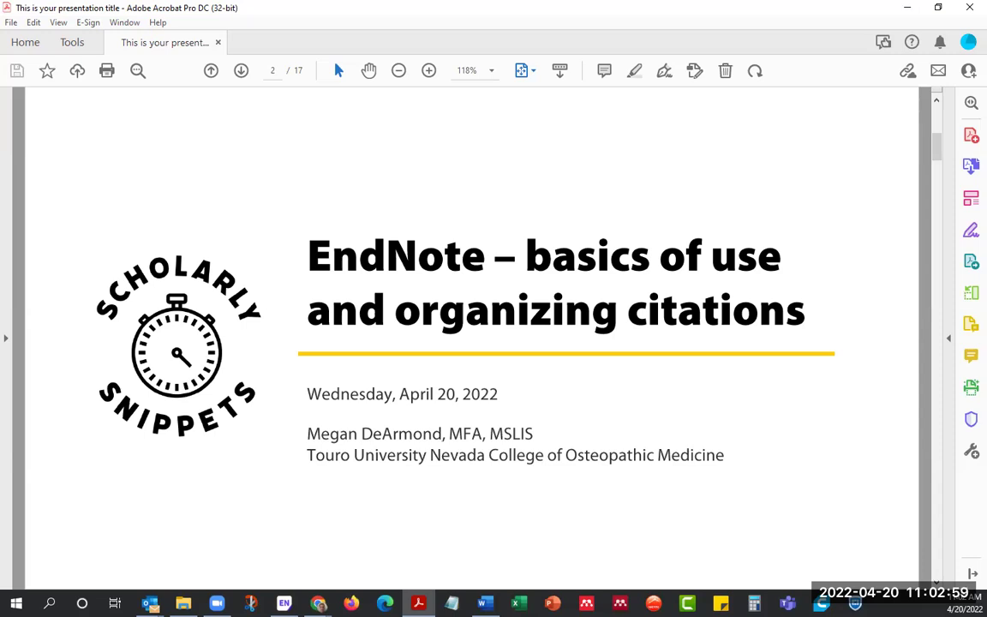
# Step: Advance the workshop PDF to page 3, the 'About This Workshop' slide listing EndNote topics
pyautogui.click(240, 64)
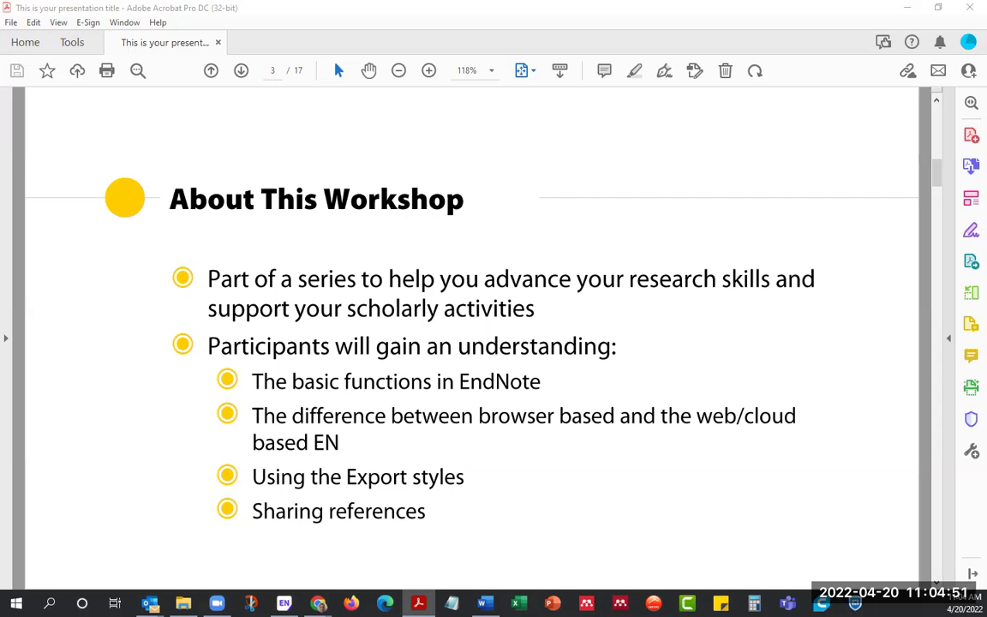
# Step: Advance to page 4, the 'EndNote – what is it?' slide on citation management software
pyautogui.click(241, 72)
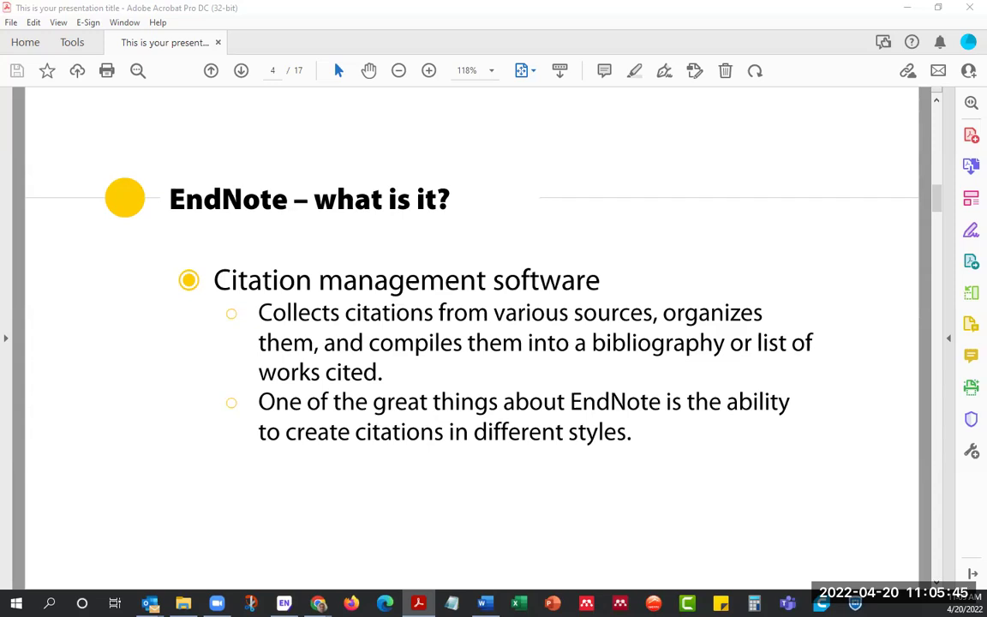
# Step: Advance to page 5, the photo of someone writing on a tablet beside a laptop
pyautogui.click(241, 70)
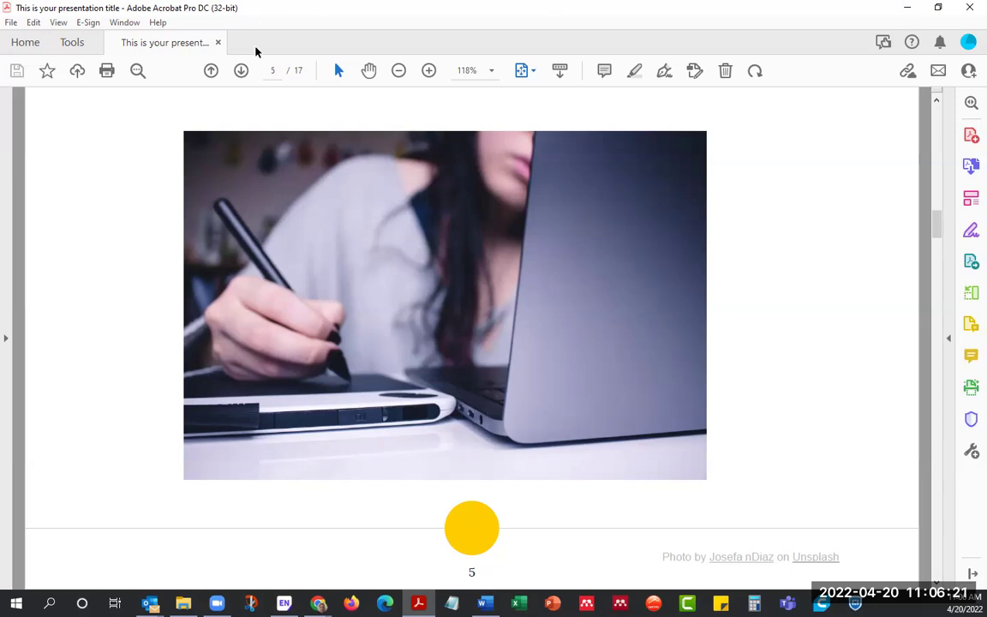
# Step: Advance to page 6, pairing a LinkedIn profile with EndNote systematic-review articles
pyautogui.click(242, 72)
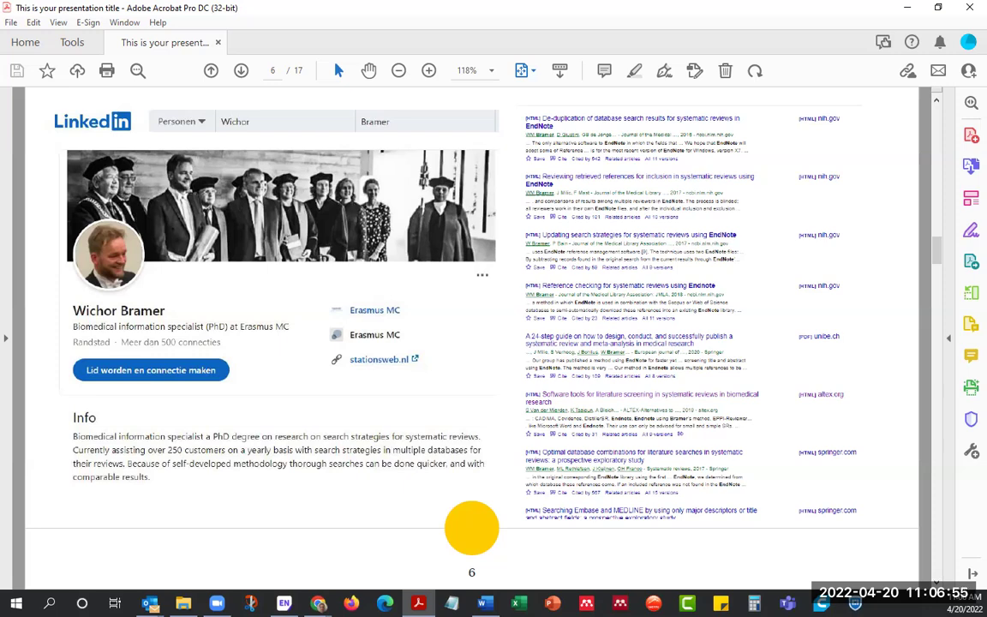
# Step: Advance to page 7, the red 'Community is Strength' billboard photo with its Unsplash credit
pyautogui.click(241, 72)
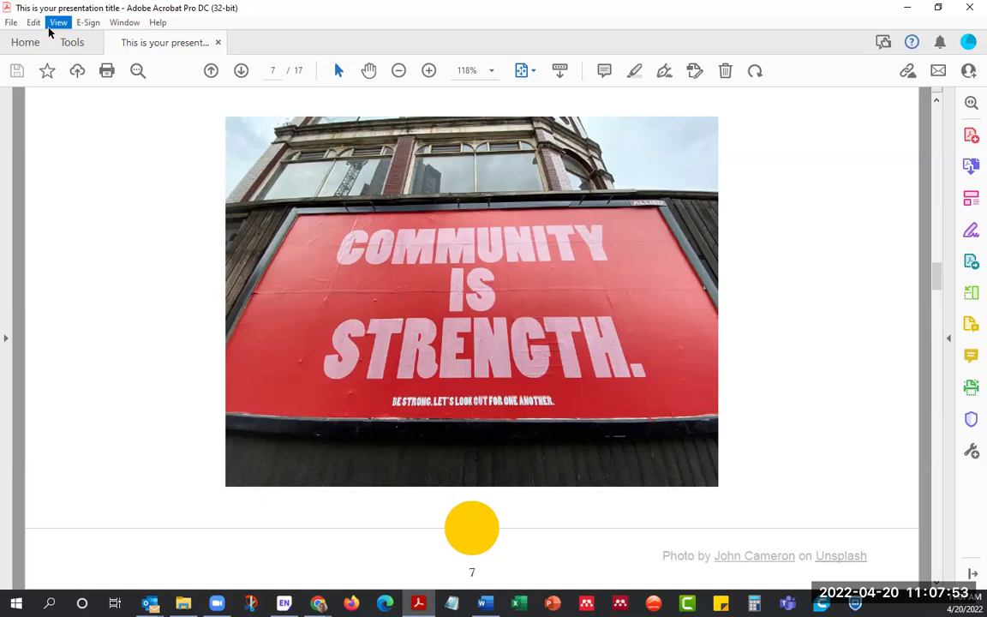
# Step: Advance to page 8 of 17, the 'Background on EndNote' slide
pyautogui.click(240, 71)
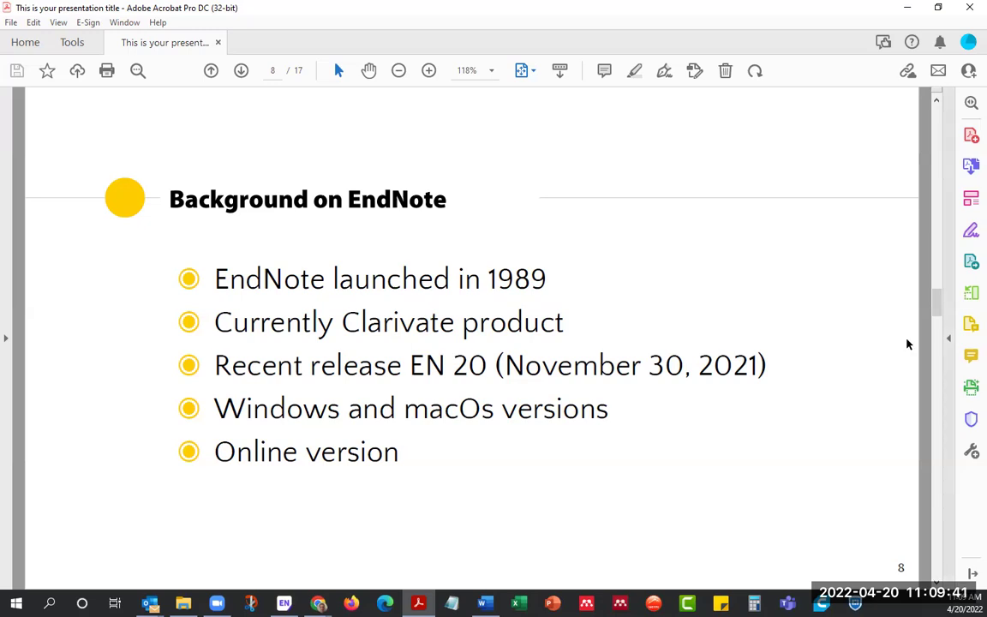
# Step: Advance to page 9, the 'Basics – EN 101 – desktop – online' slide
pyautogui.click(241, 71)
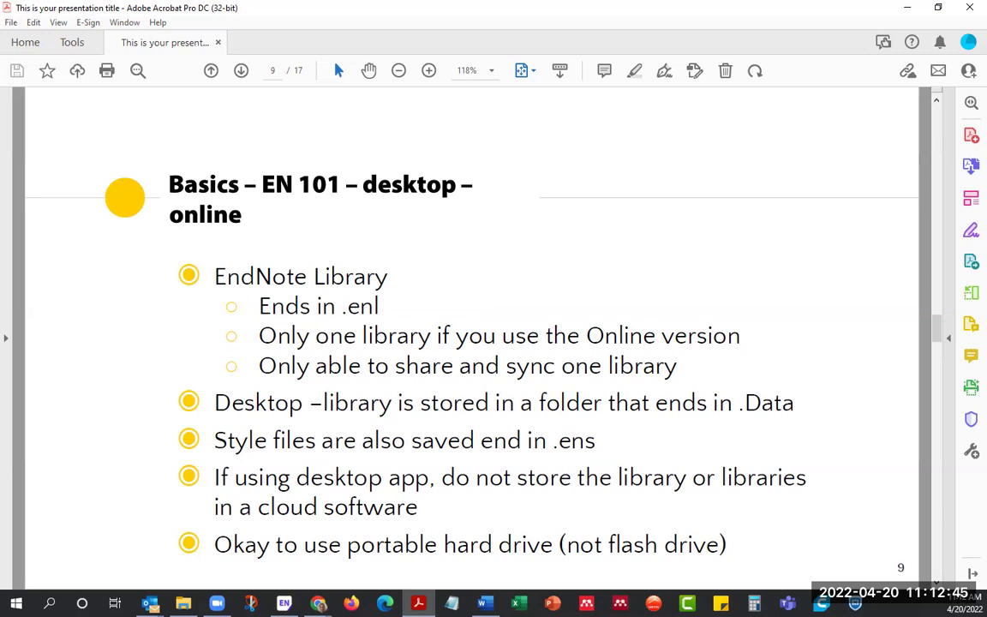
# Step: Advance to page 10, the 'Basics – EN 101 – online version' slide
pyautogui.click(241, 71)
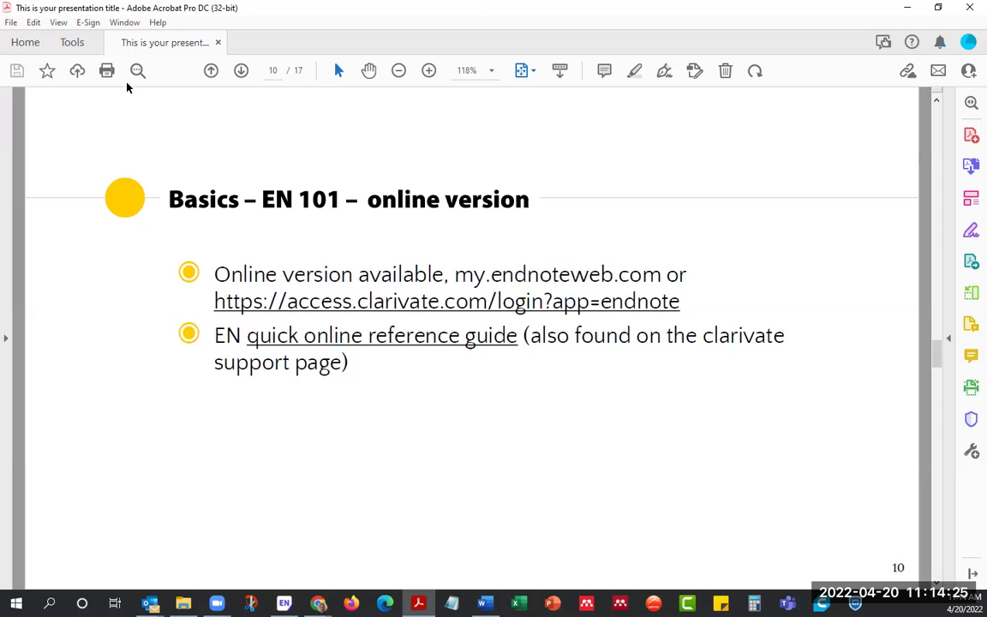
# Step: Go past the page 11 Groups slide to page 12, 'Basics – EN 101 – group set creation'
pyautogui.click(241, 71)
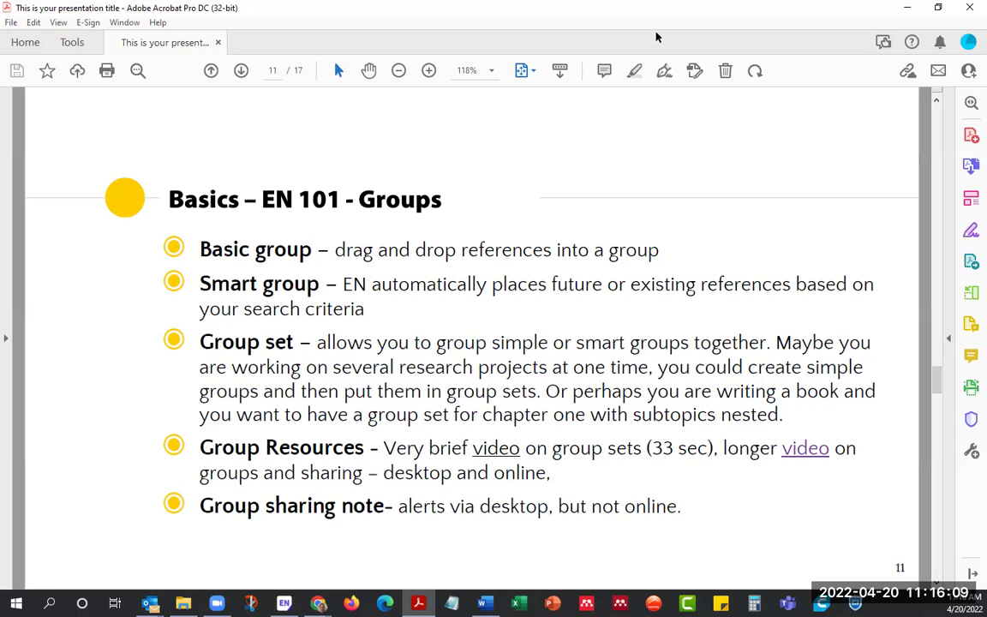
pyautogui.click(241, 72)
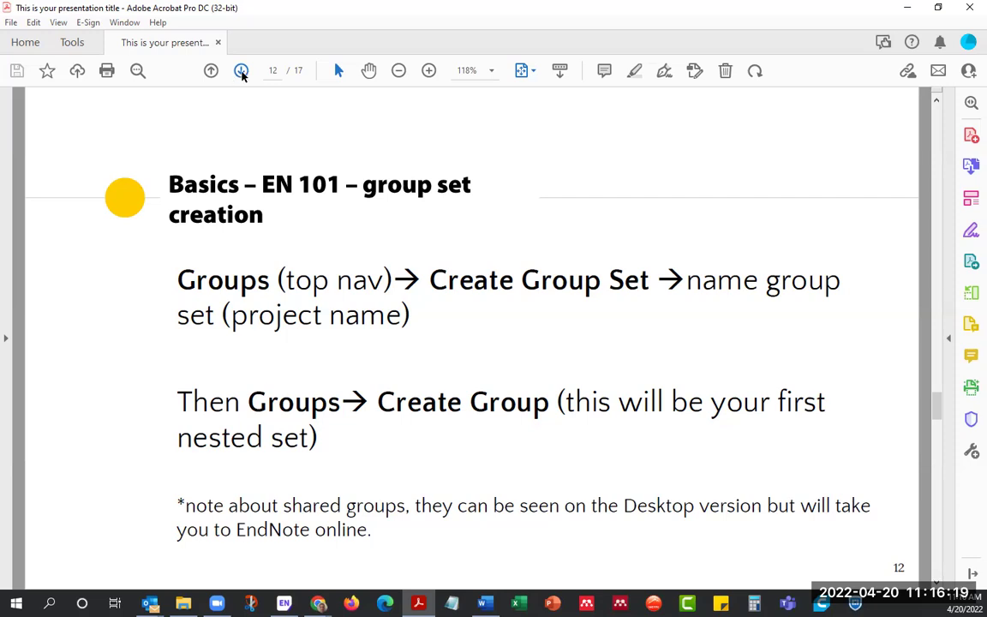
# Step: Advance to page 13, the 'Question about PDFs' slide on sharing PDFs through EndNote
pyautogui.click(241, 72)
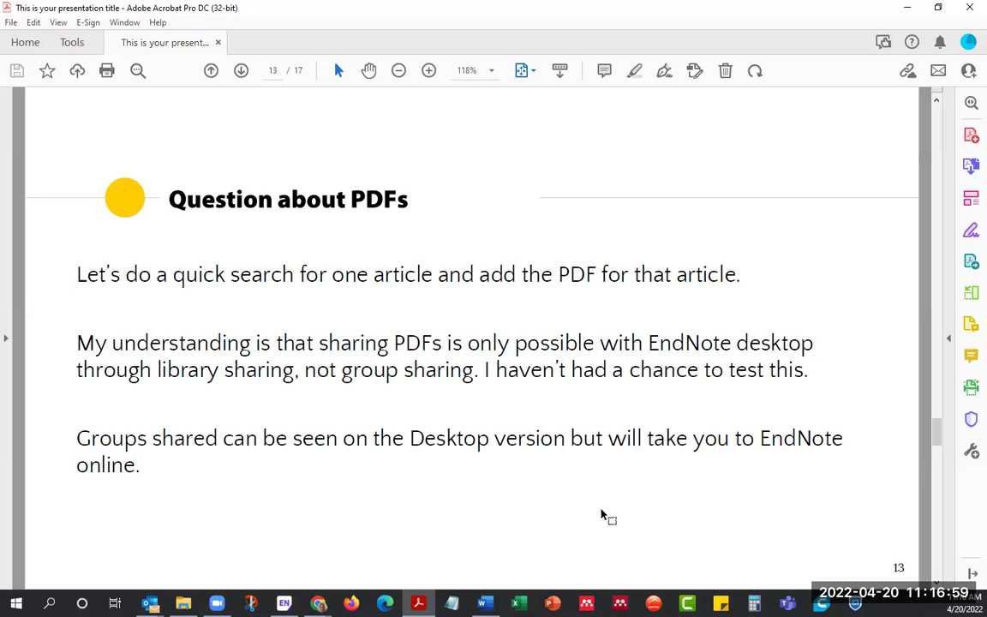
# Step: Bring the EndNote X9 library with its PubMed search in front of Acrobat
pyautogui.click(282, 601)
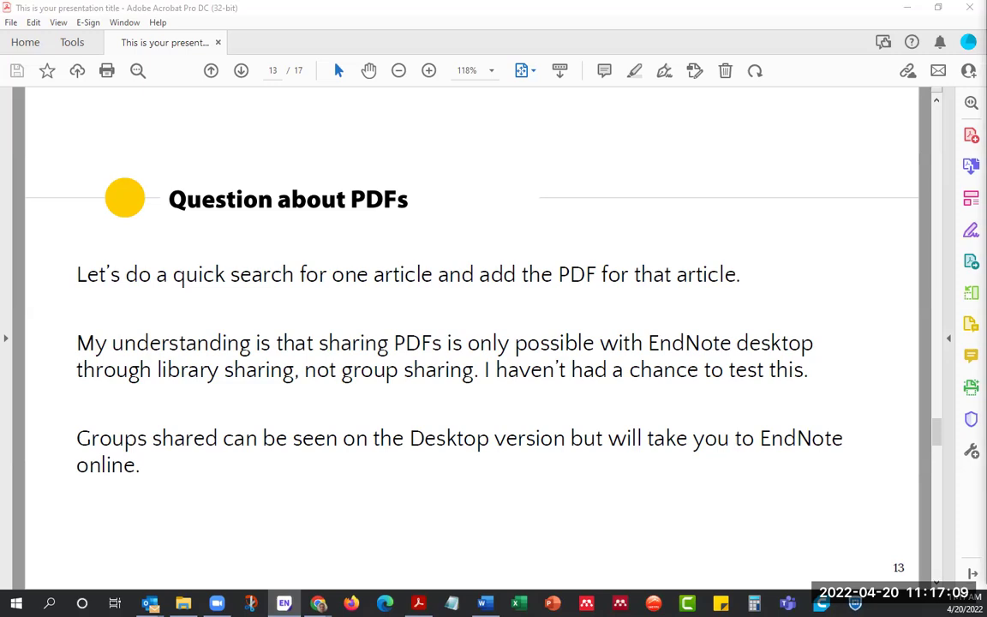
pyautogui.hotkey('alt', 'Tab')
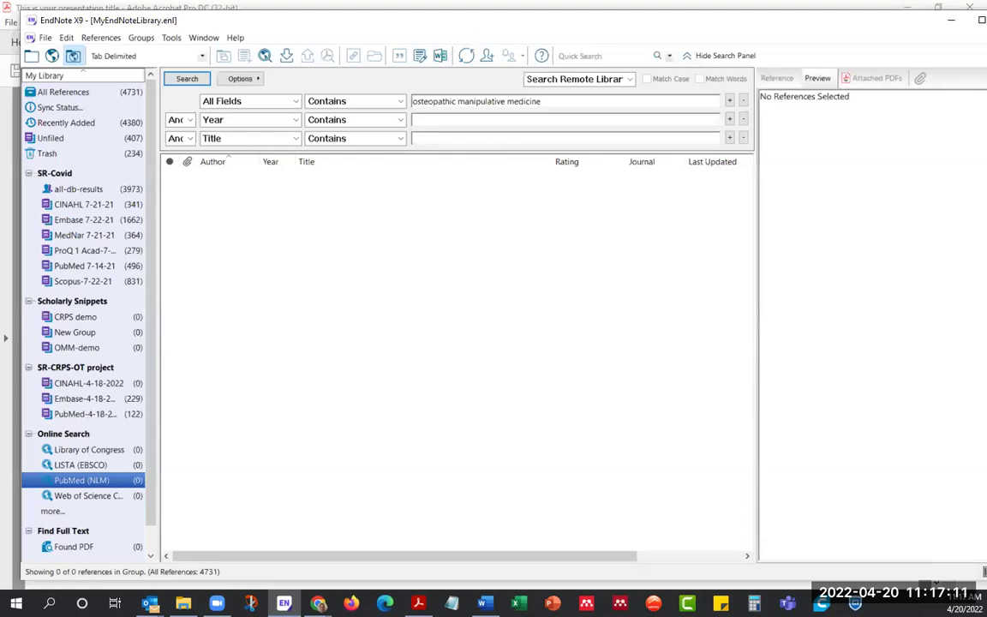
# Step: Maximize the EndNote X9 library window to full screen
pyautogui.click(966, 21)
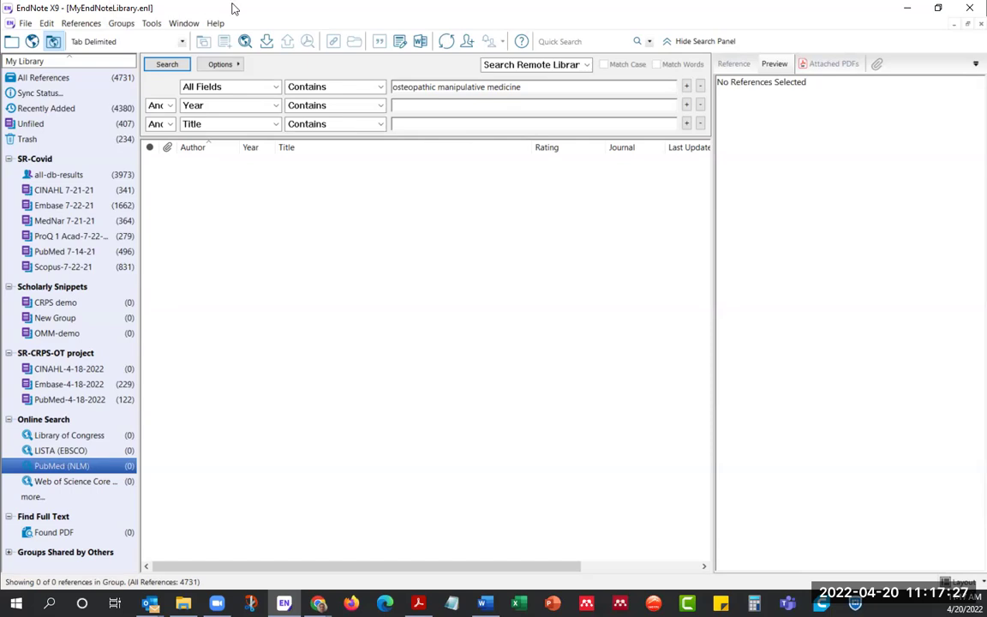
# Step: Create a new group set and add a new group inside it
pyautogui.click(122, 24)
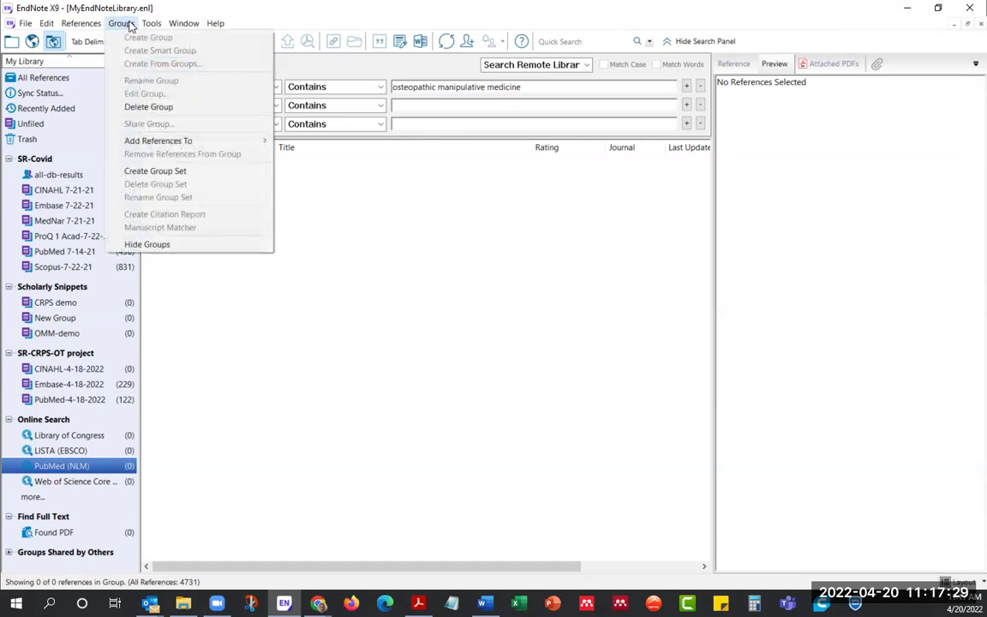
pyautogui.click(156, 171)
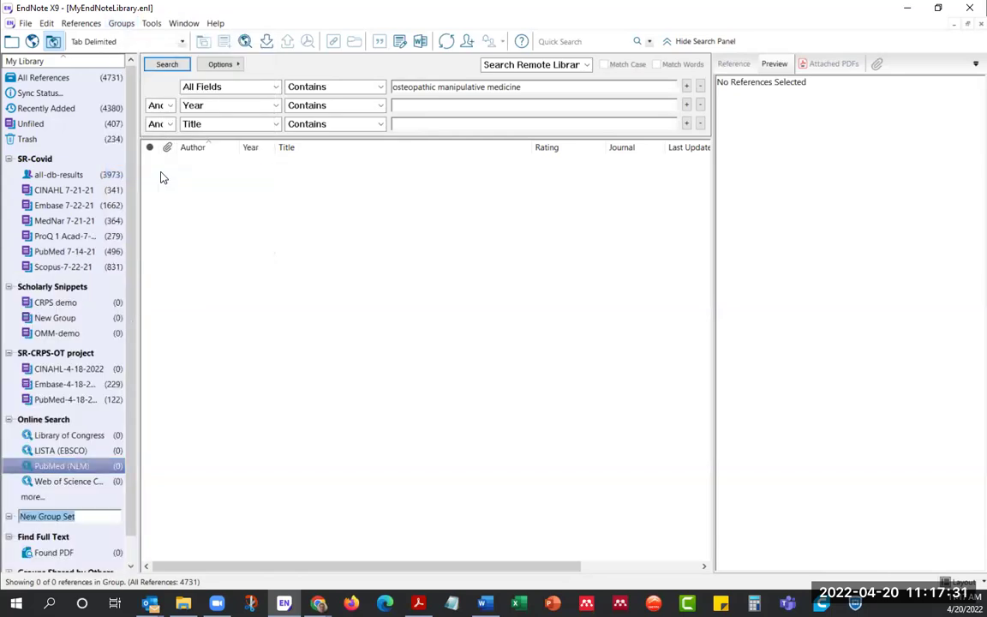
pyautogui.click(80, 516)
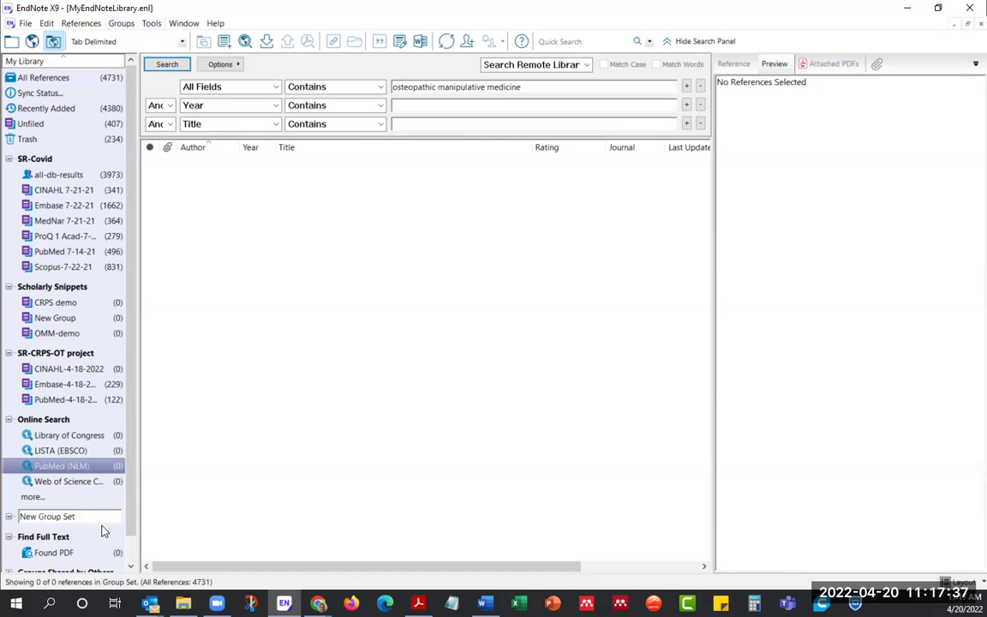
pyautogui.press('Return')
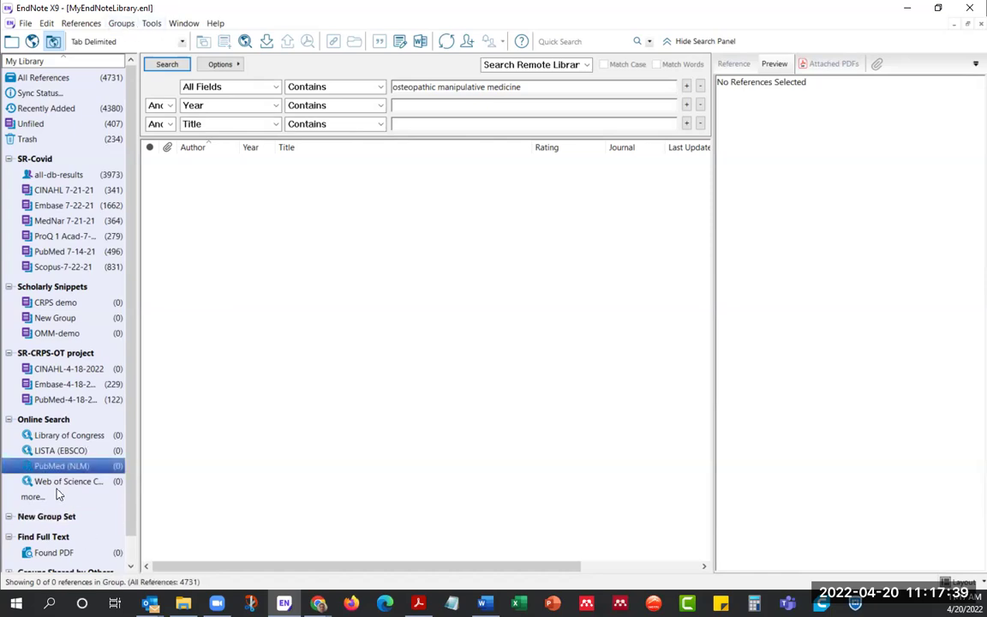
pyautogui.click(58, 519)
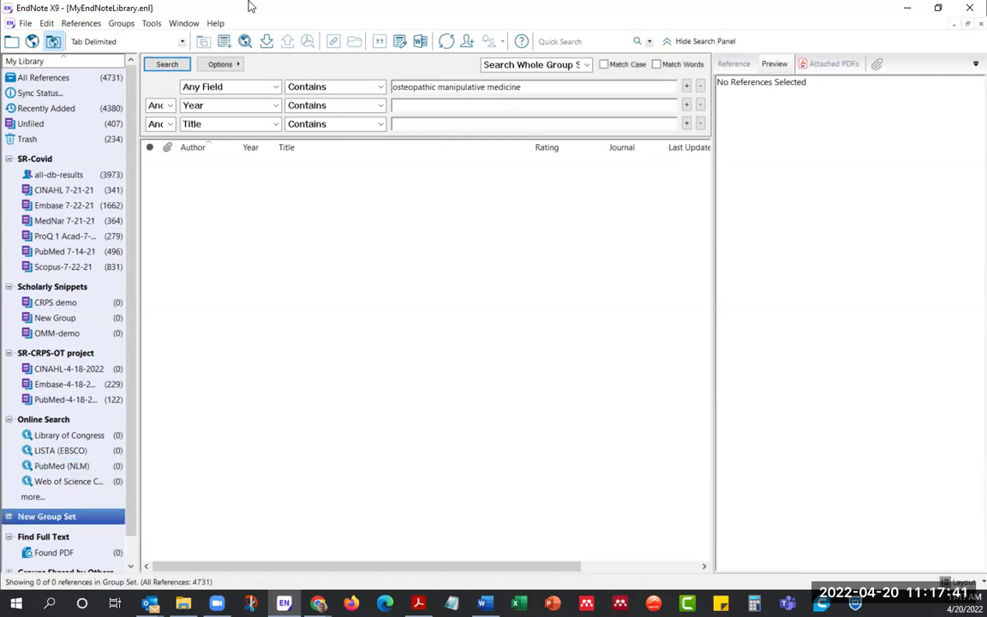
pyautogui.click(121, 24)
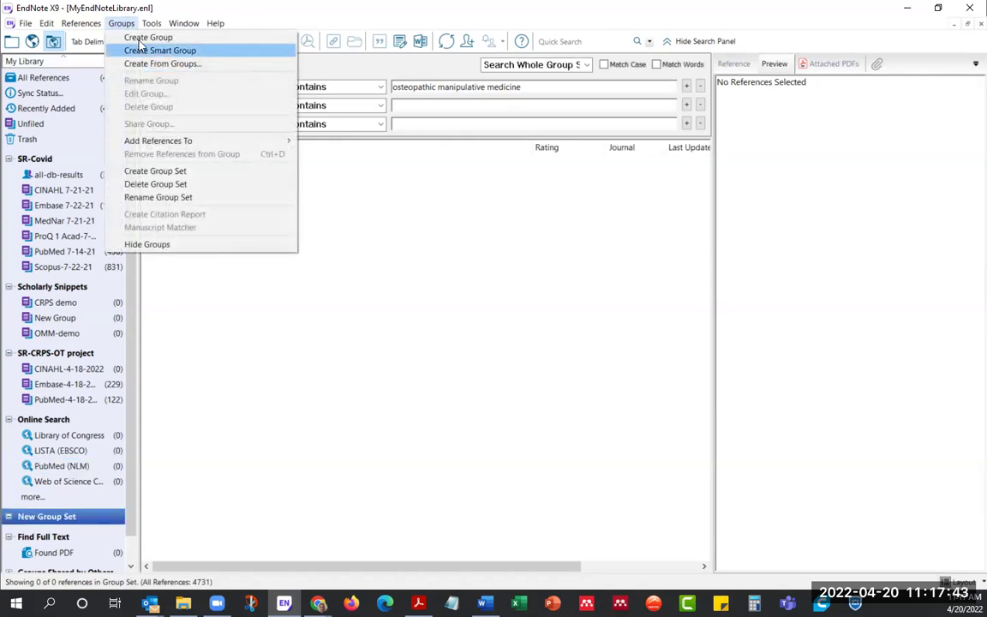
pyautogui.click(150, 38)
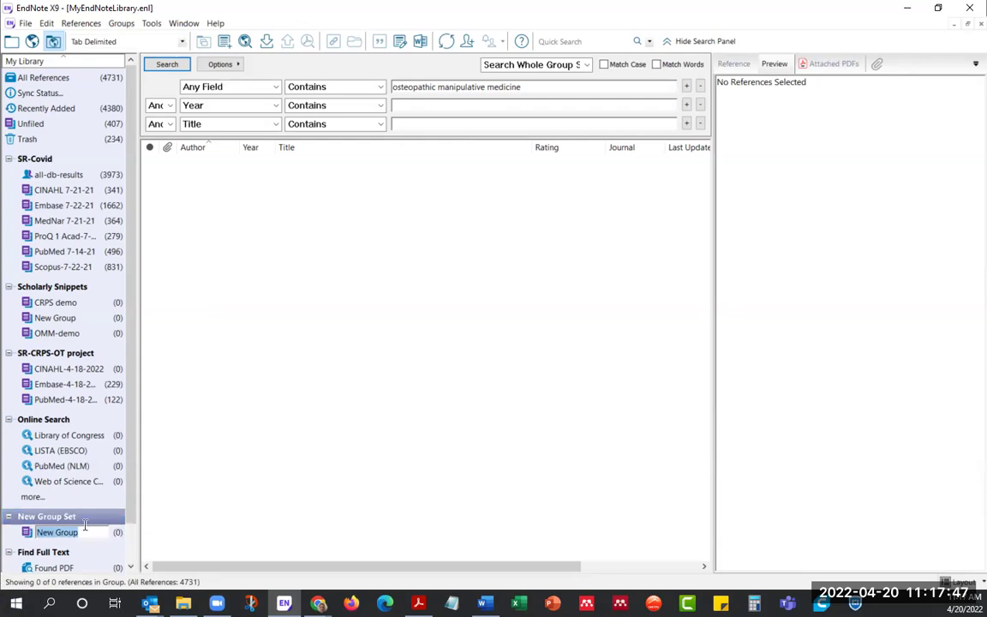
pyautogui.click(77, 518)
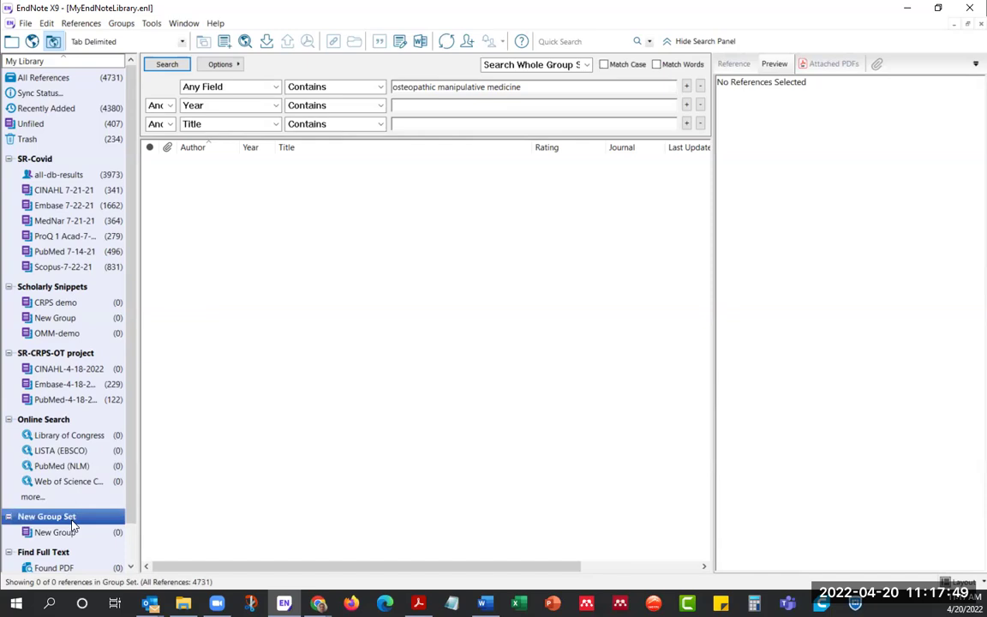
# Step: Rename the group set to 'book' and its group to 'chapter 1'
pyautogui.rightClick(74, 518)
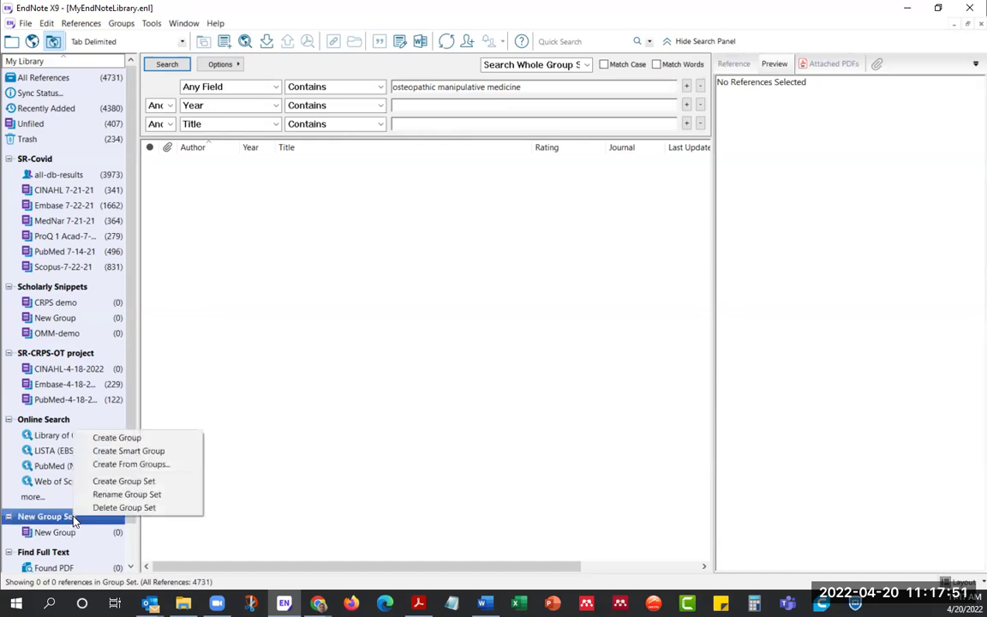
pyautogui.click(120, 494)
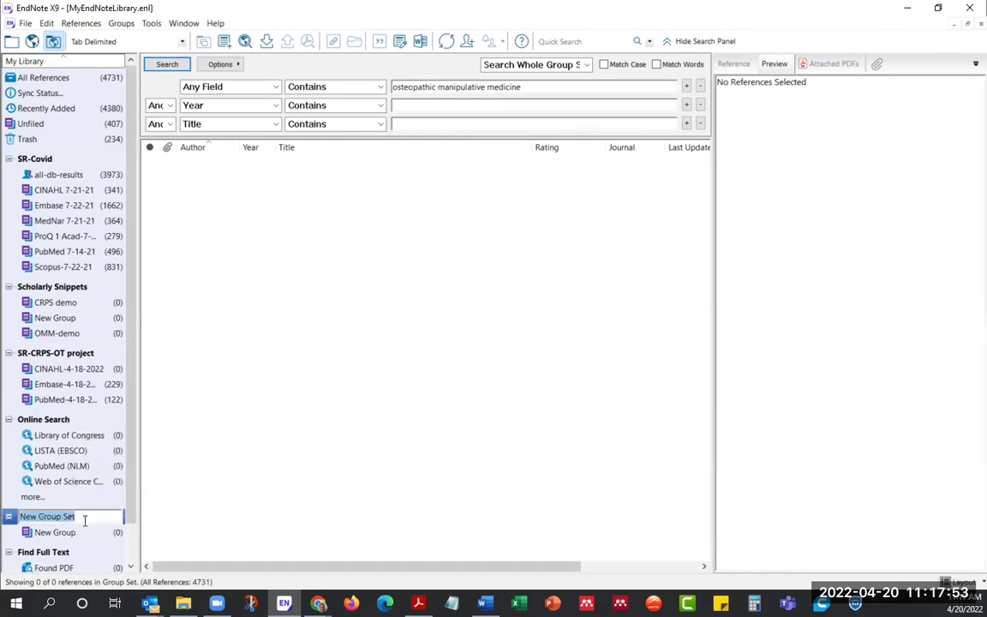
pyautogui.write('book')
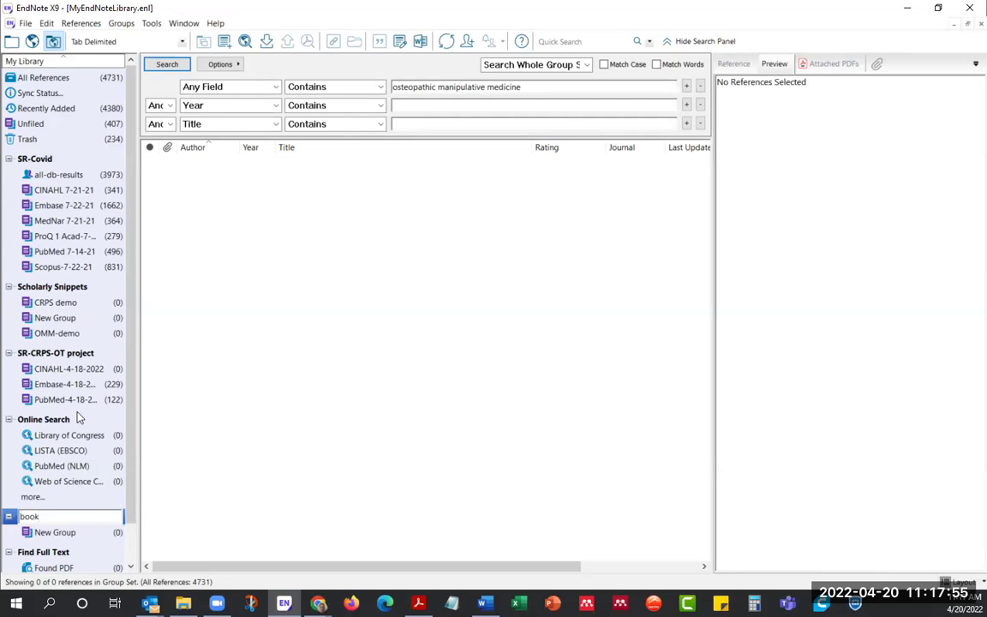
pyautogui.click(56, 534)
pyautogui.rightClick(56, 534)
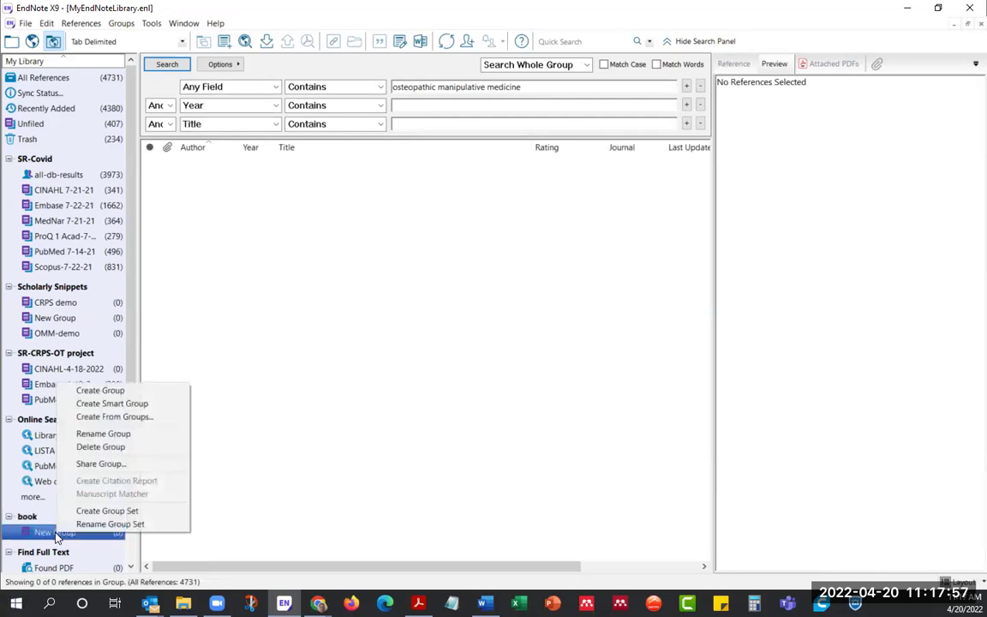
pyautogui.click(103, 435)
pyautogui.write('chapter 1')
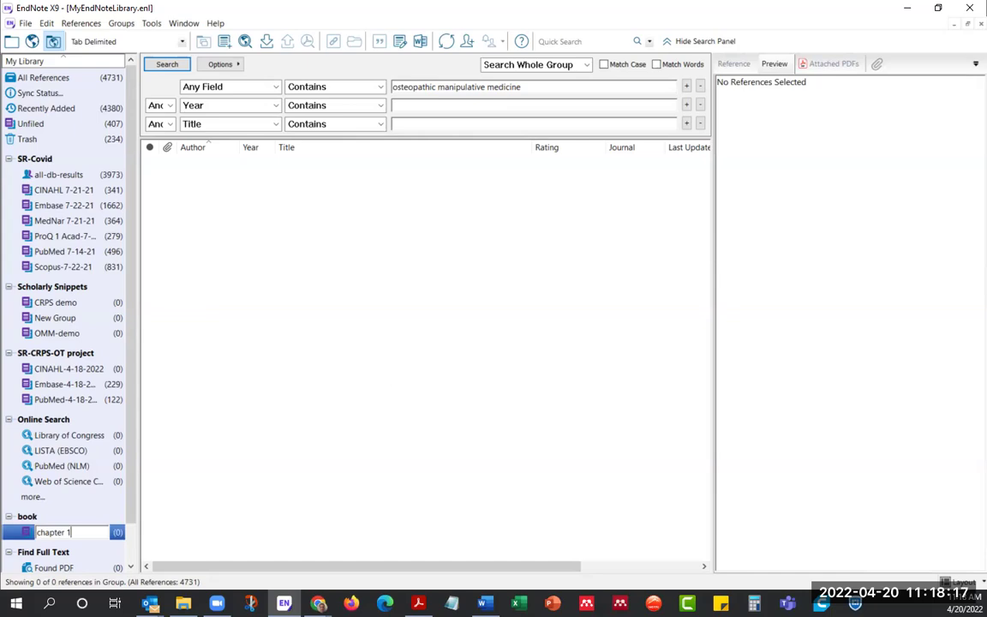
pyautogui.press('Return')
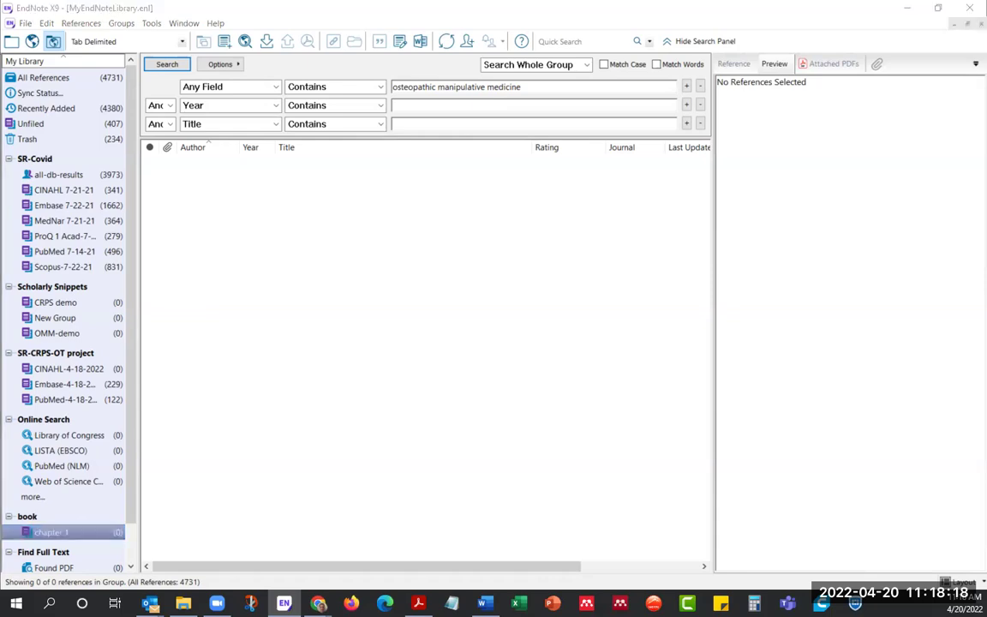
# Step: Choose the PubMed (NLM) connection for online searching
pyautogui.click(245, 42)
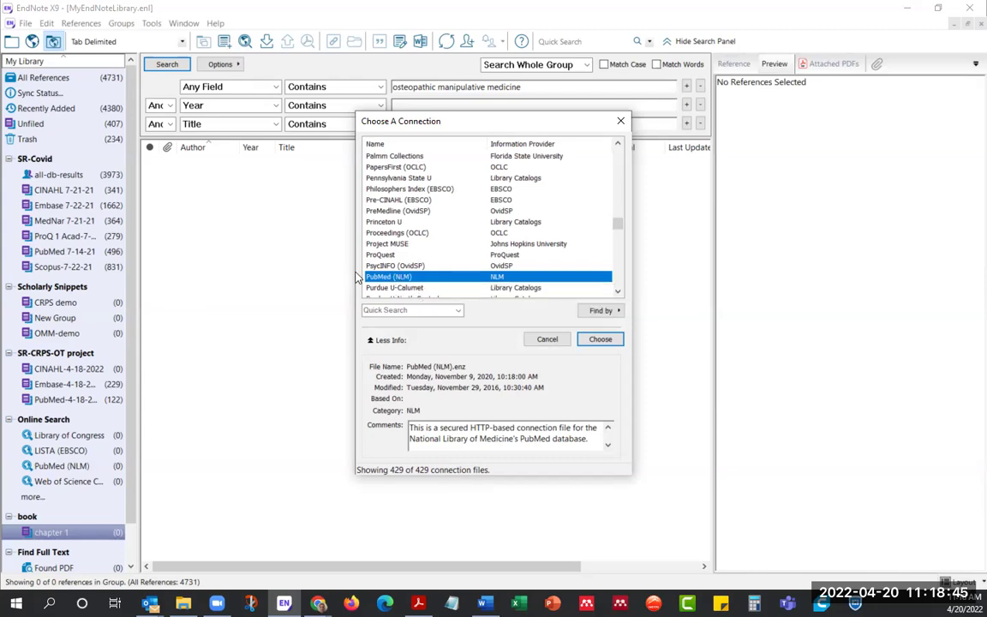
pyautogui.click(599, 340)
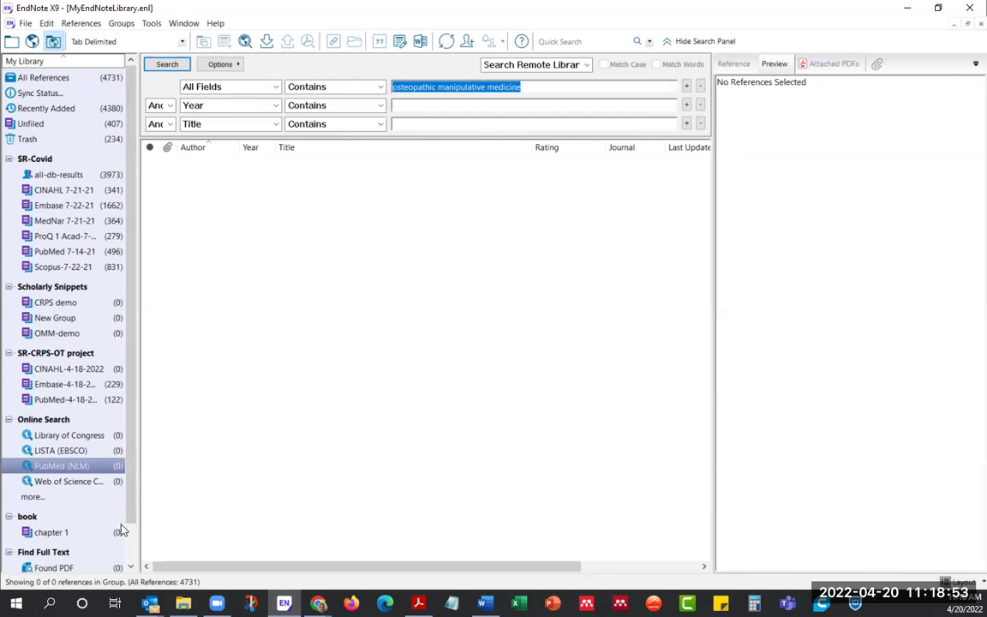
# Step: Set the first PubMed search field to Title and clear the old search terms
pyautogui.click(73, 469)
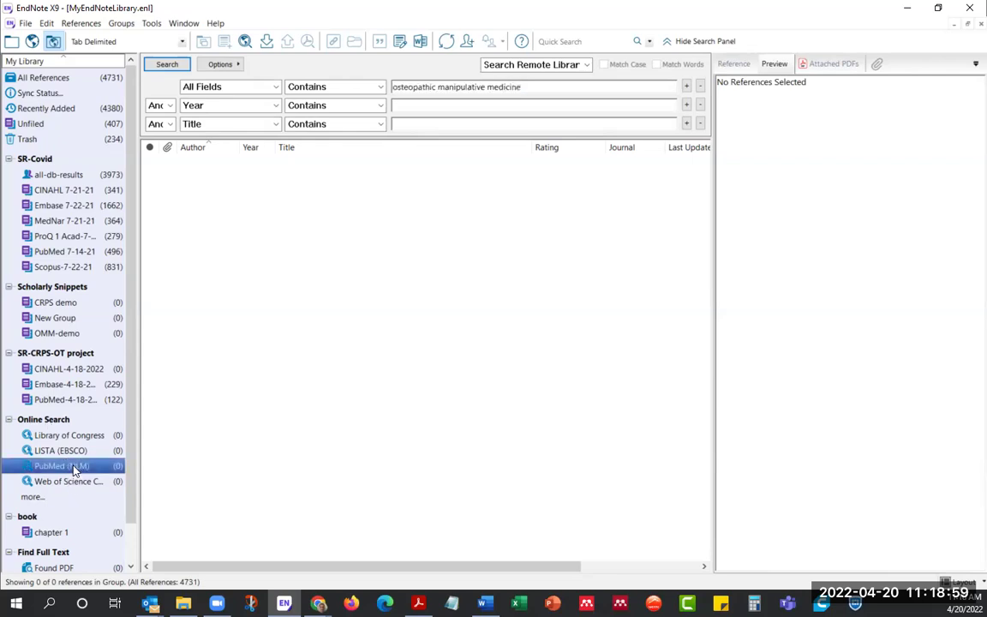
pyautogui.click(277, 89)
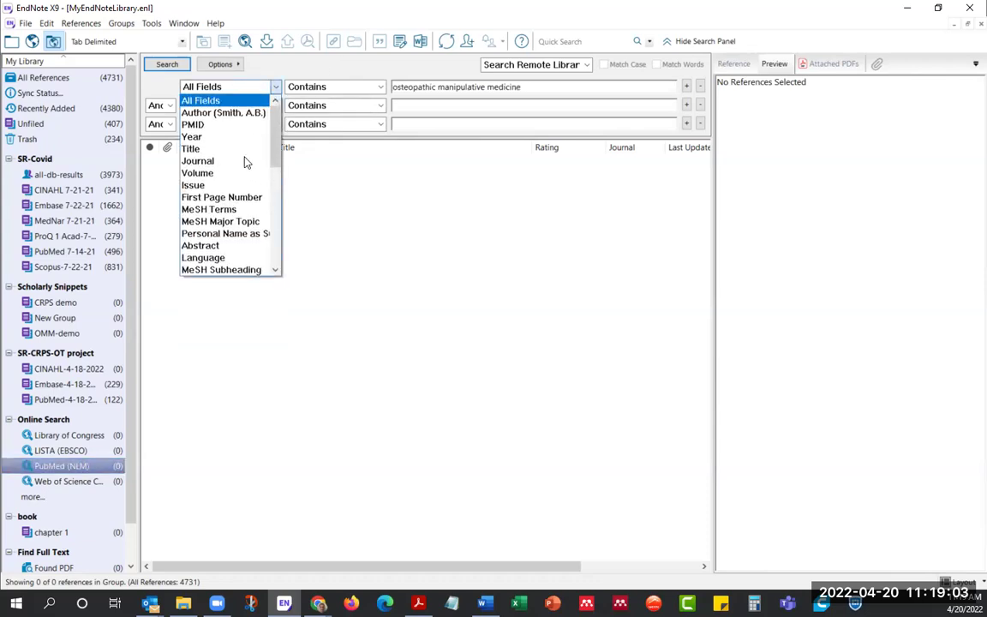
pyautogui.click(238, 149)
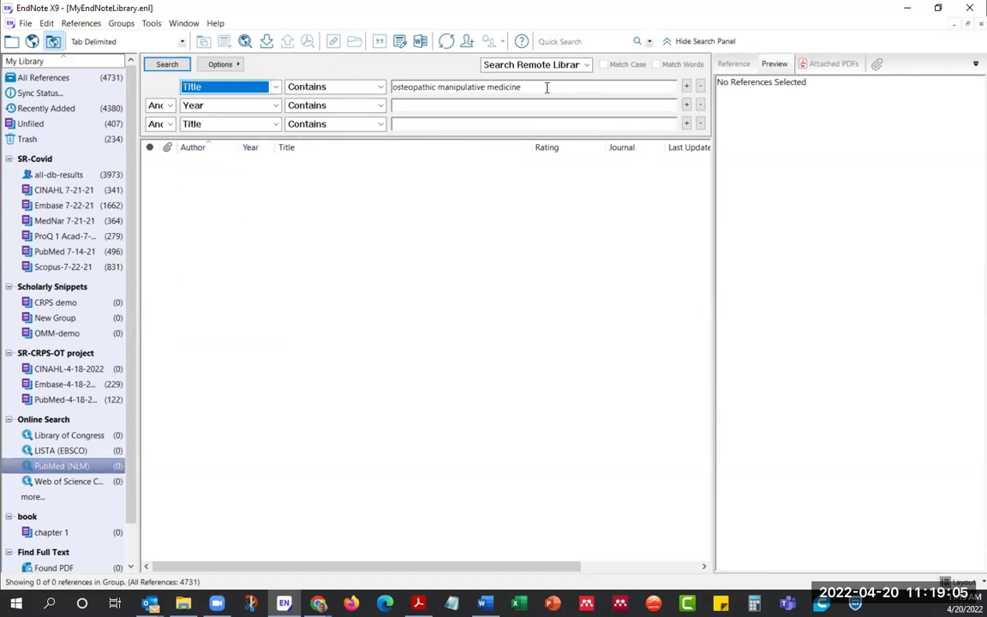
pyautogui.moveTo(547, 88); pyautogui.dragTo(361, 71)
pyautogui.press('Delete')
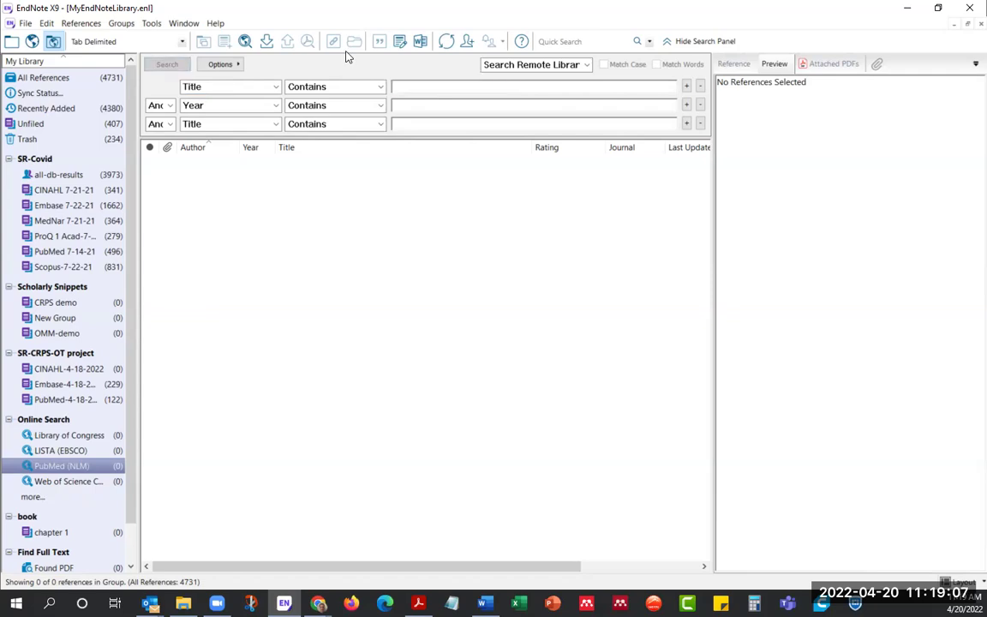
# Step: Paste the title 'Pediatric Osteopathic Manipulative Medicine: A Scoping Review' and run the search
pyautogui.click(485, 603)
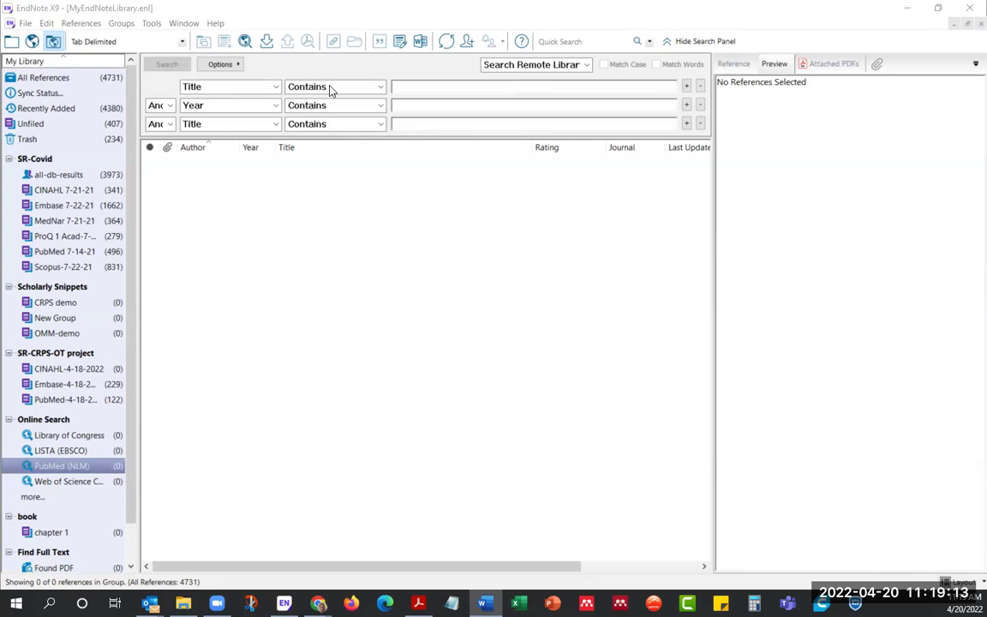
pyautogui.click(403, 86)
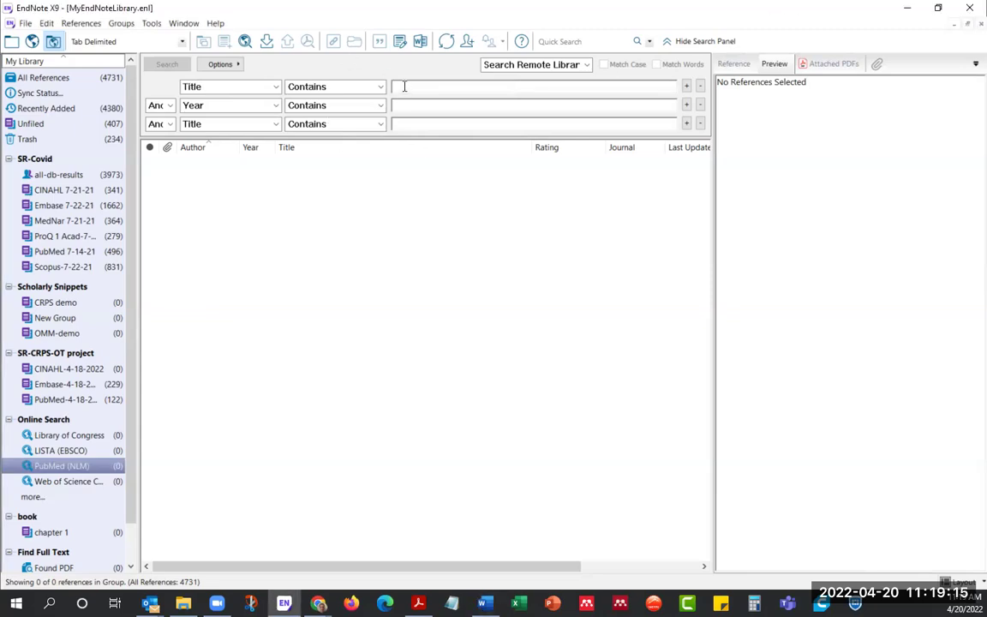
pyautogui.write('Pediatric Osteopathic Manipulative Medicine: A Scoping Review')
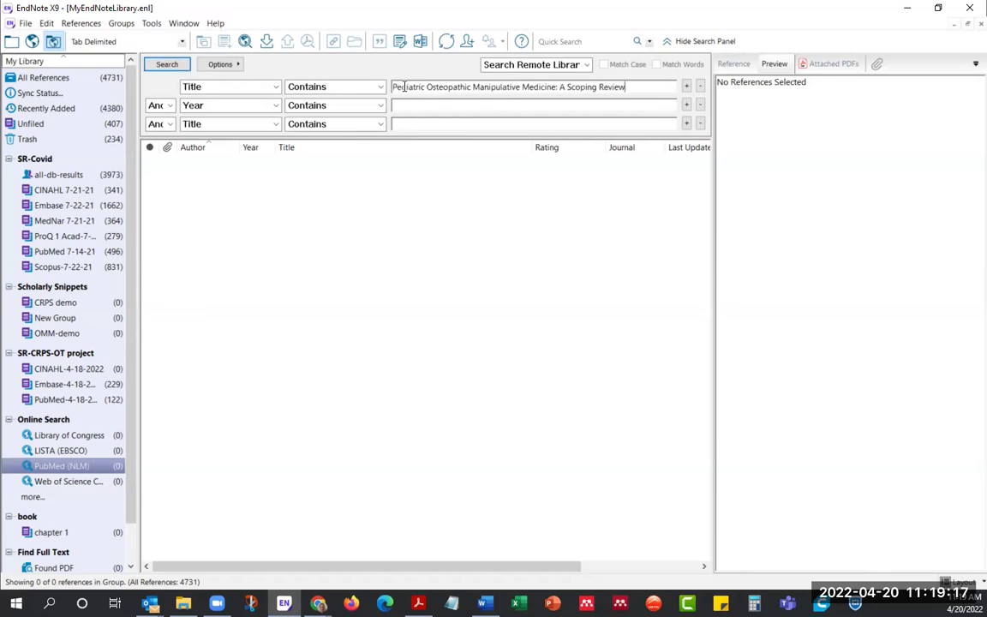
pyautogui.press('Return')
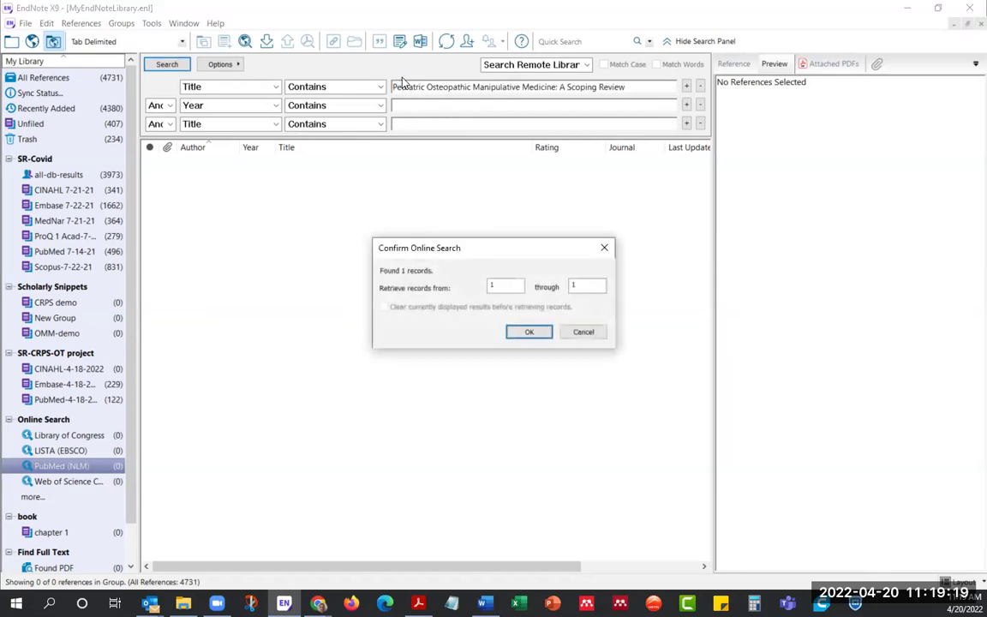
# Step: Retrieve the single found record, preview it, and check it has no attached PDF
pyautogui.click(530, 332)
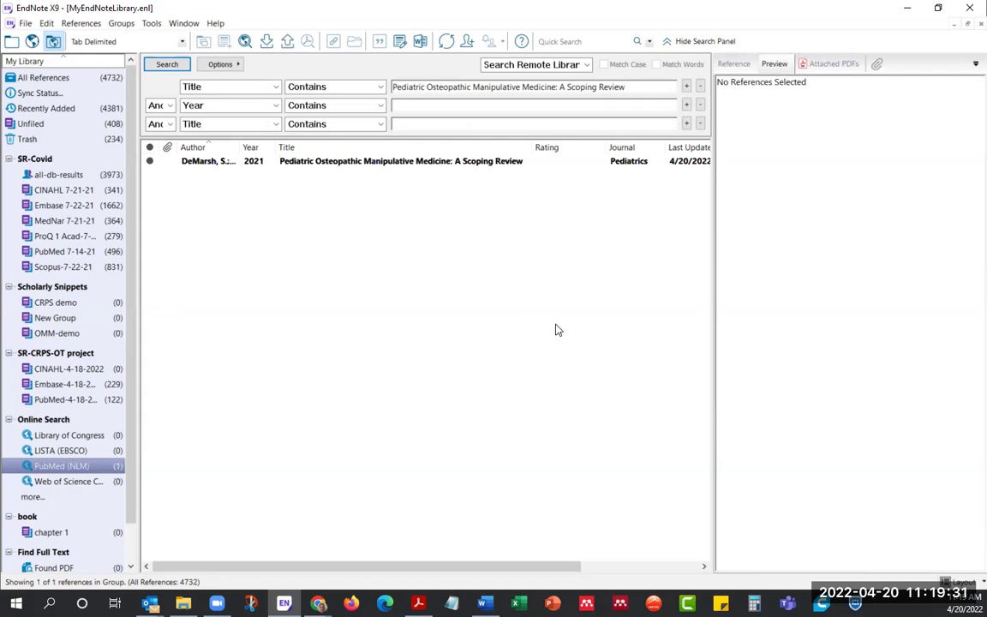
pyautogui.click(430, 163)
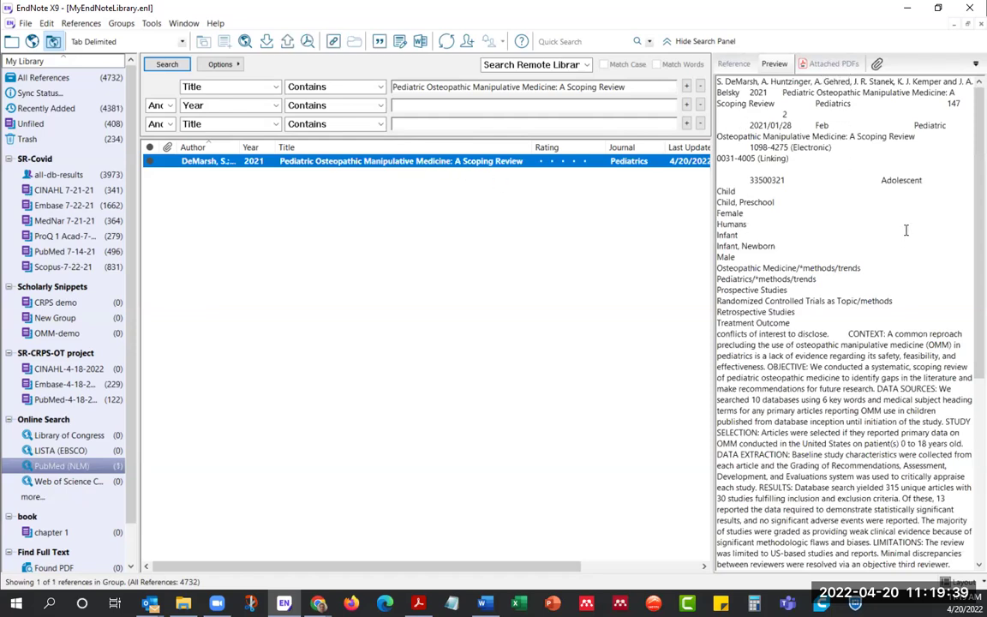
pyautogui.click(839, 65)
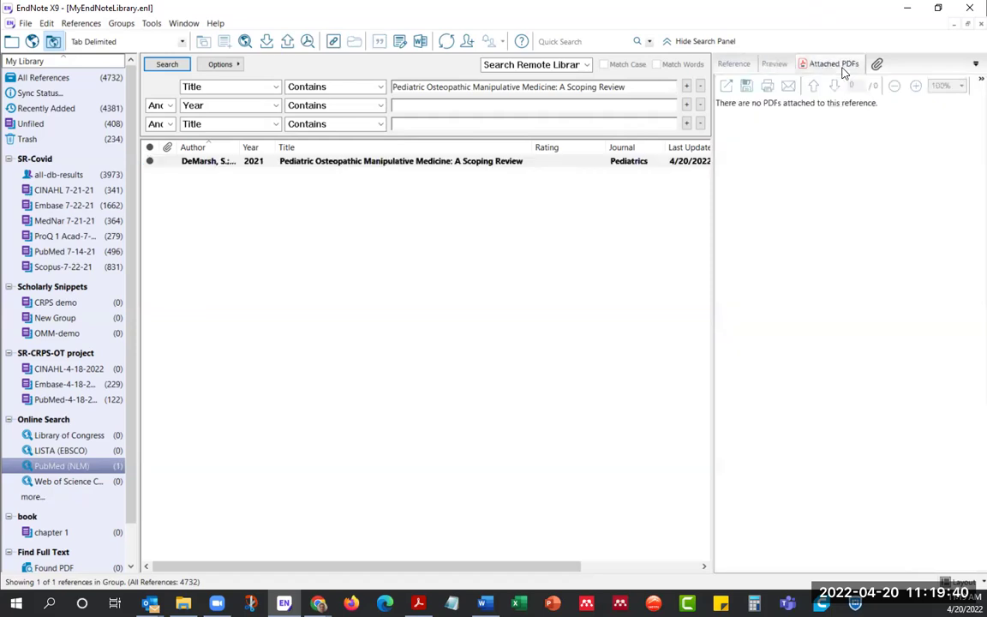
# Step: Find and attach the 16-page full-text PDF, then open and scroll through it
pyautogui.click(307, 43)
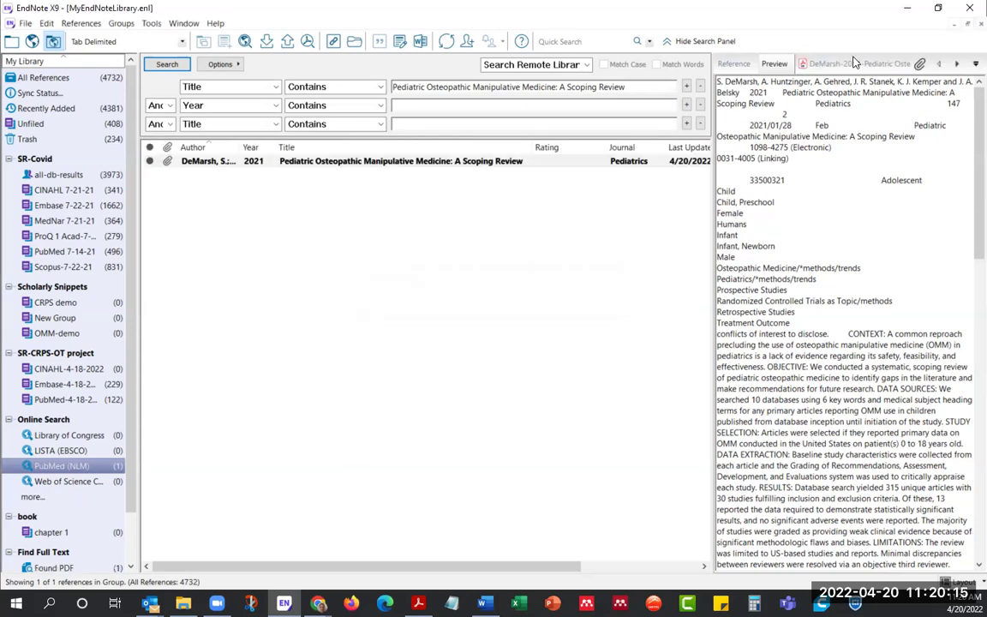
pyautogui.click(856, 65)
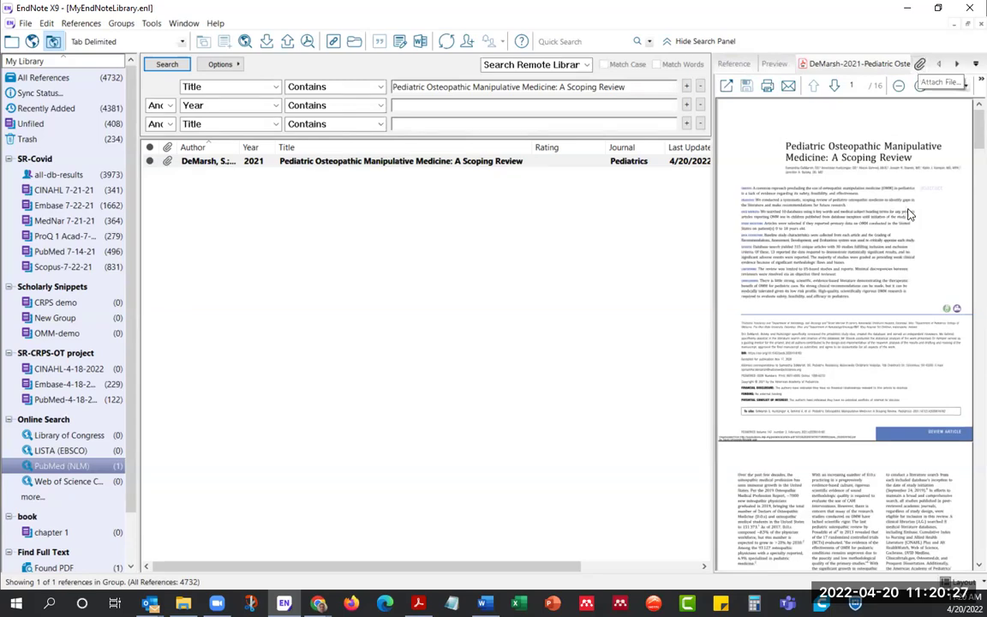
pyautogui.scroll(-3, 892, 226)
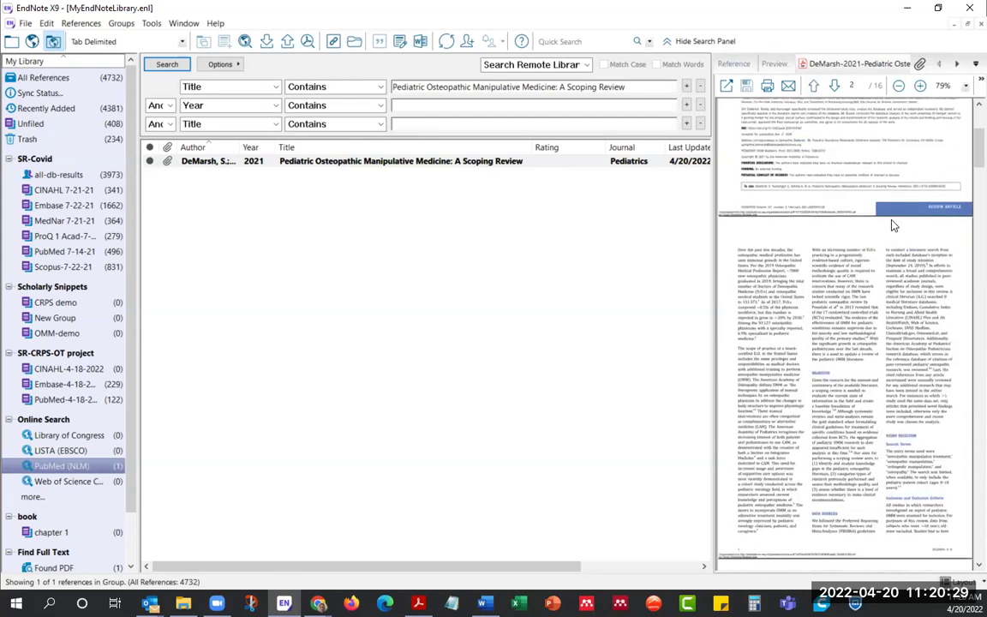
# Step: Search PubMed in All Fields for 'osteopathic manipulative medicine'
pyautogui.click(276, 87)
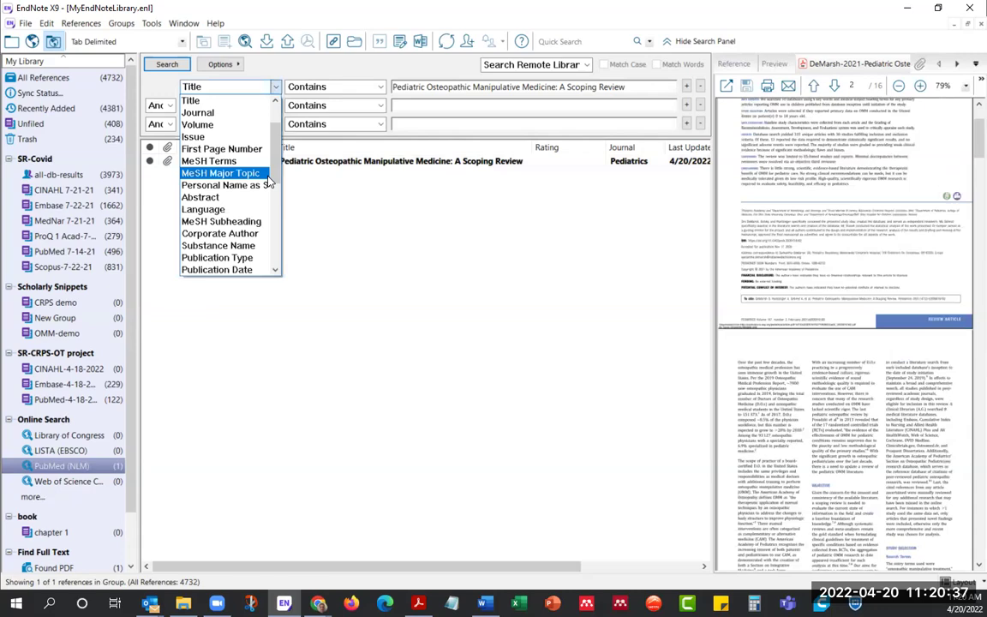
pyautogui.moveTo(281, 163); pyautogui.dragTo(275, 106)
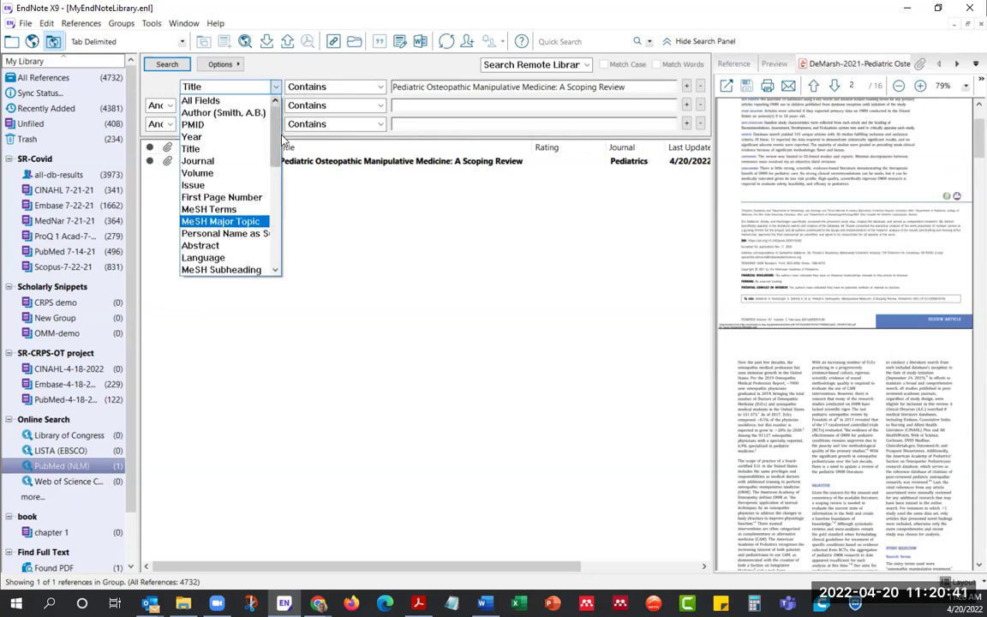
pyautogui.click(210, 87)
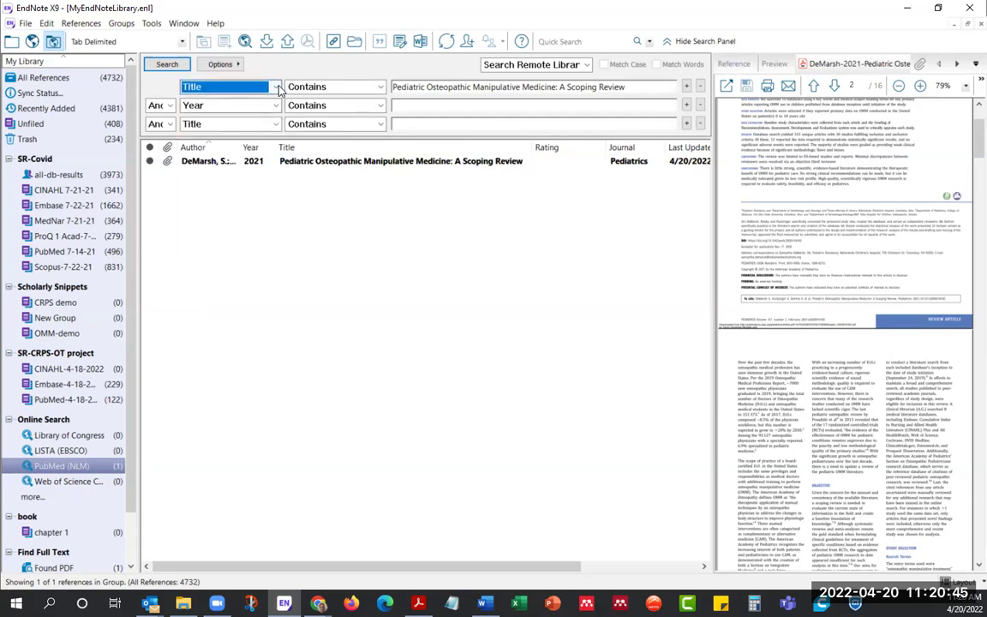
pyautogui.click(275, 87)
pyautogui.scroll(2, 269, 98)
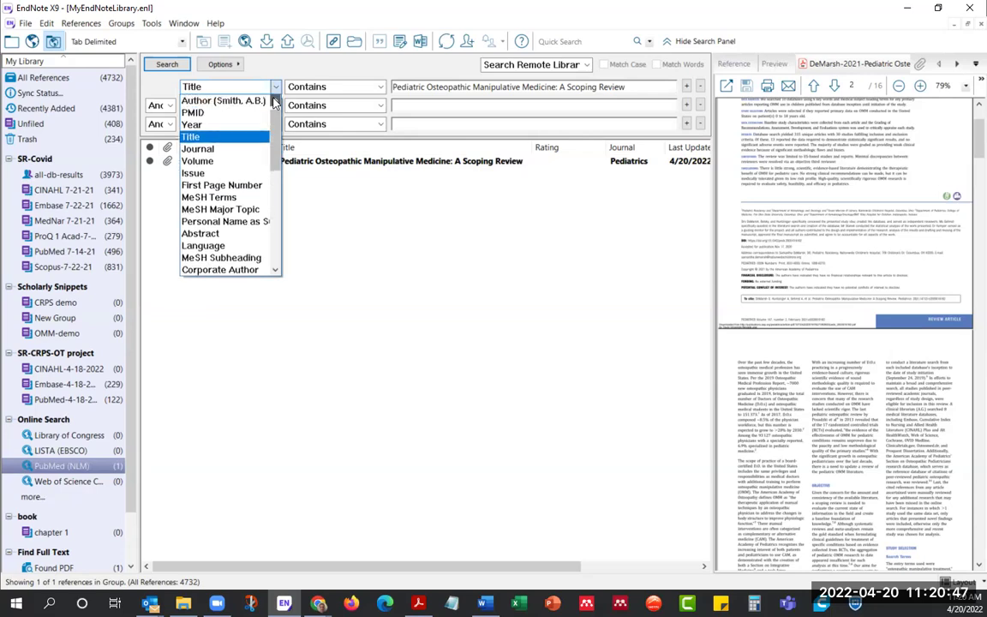
pyautogui.click(255, 101)
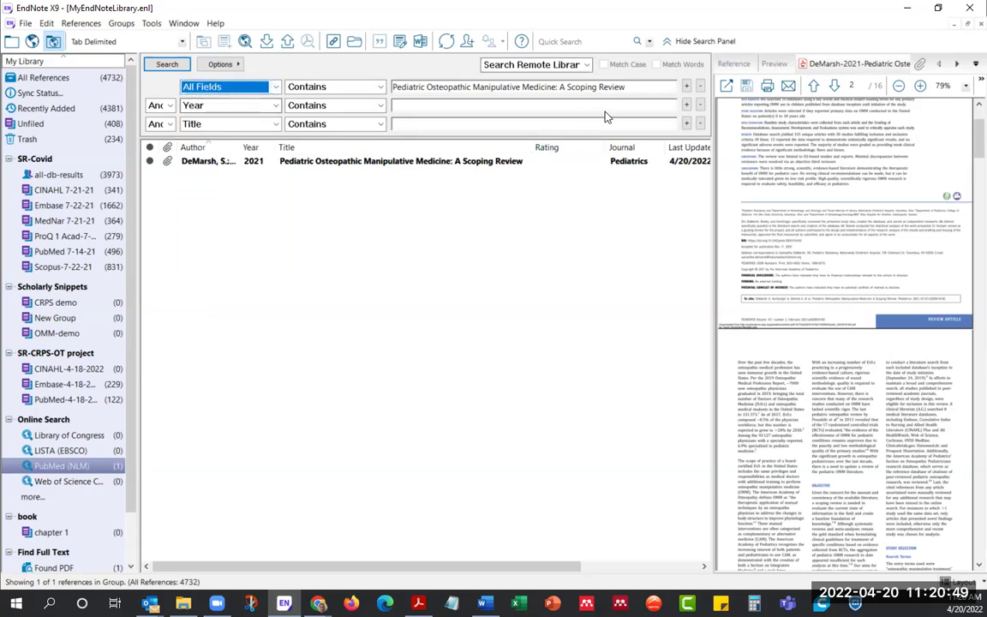
pyautogui.moveTo(635, 86); pyautogui.dragTo(265, 64)
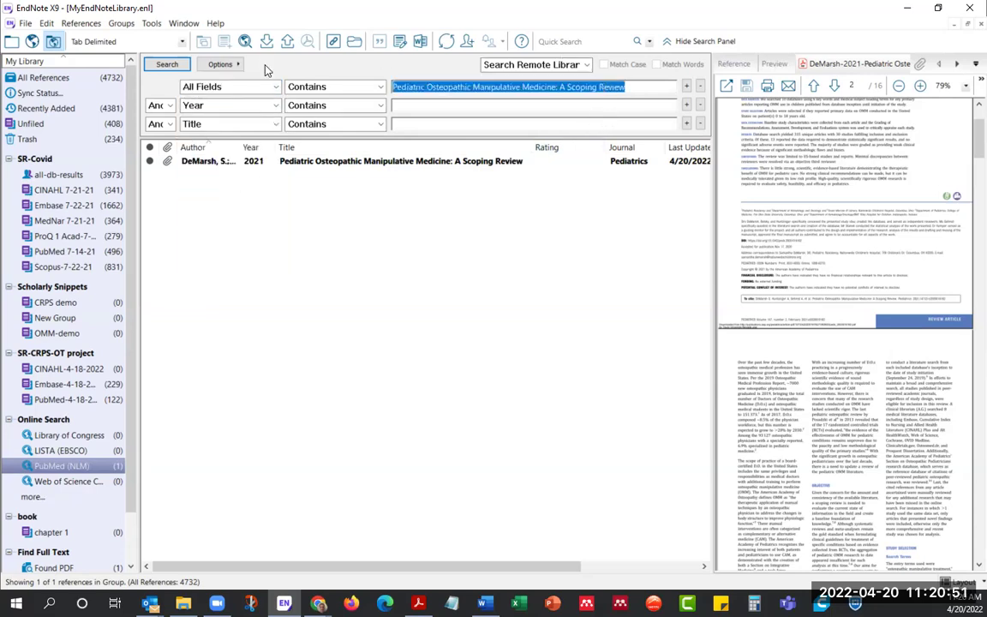
pyautogui.write('osteopathic manipulative medicine')
pyautogui.press('Return')
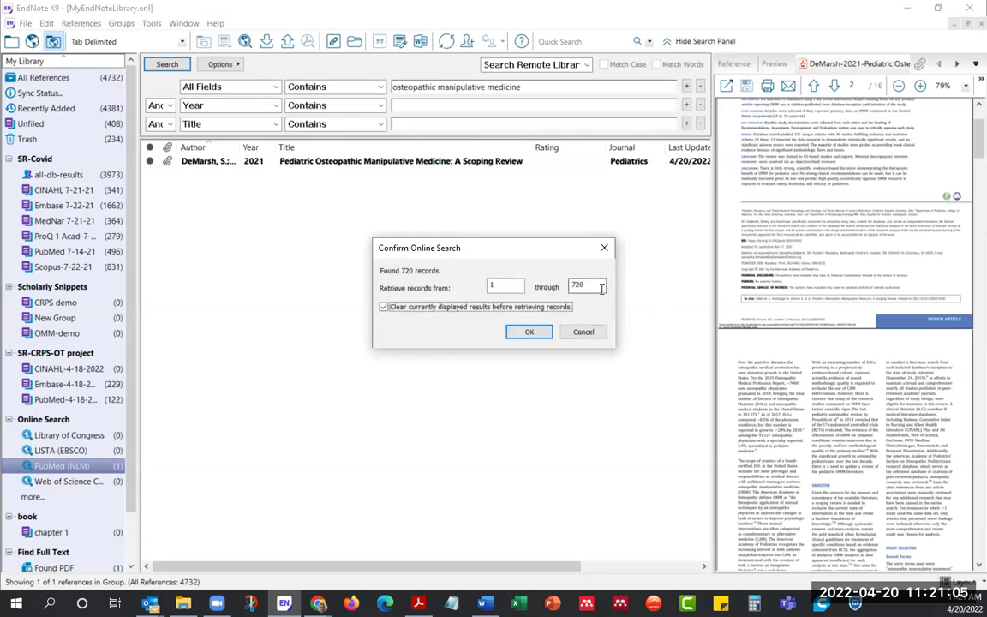
# Step: Retrieve only records 1 through 20 of the 720 found
pyautogui.moveTo(602, 288); pyautogui.dragTo(559, 285)
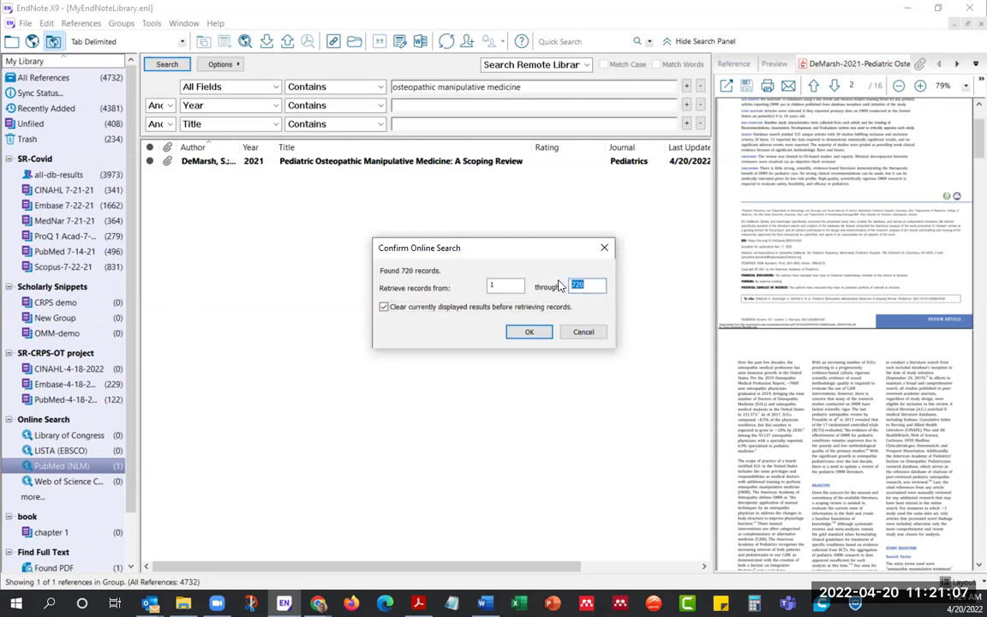
pyautogui.write('20')
pyautogui.click(529, 332)
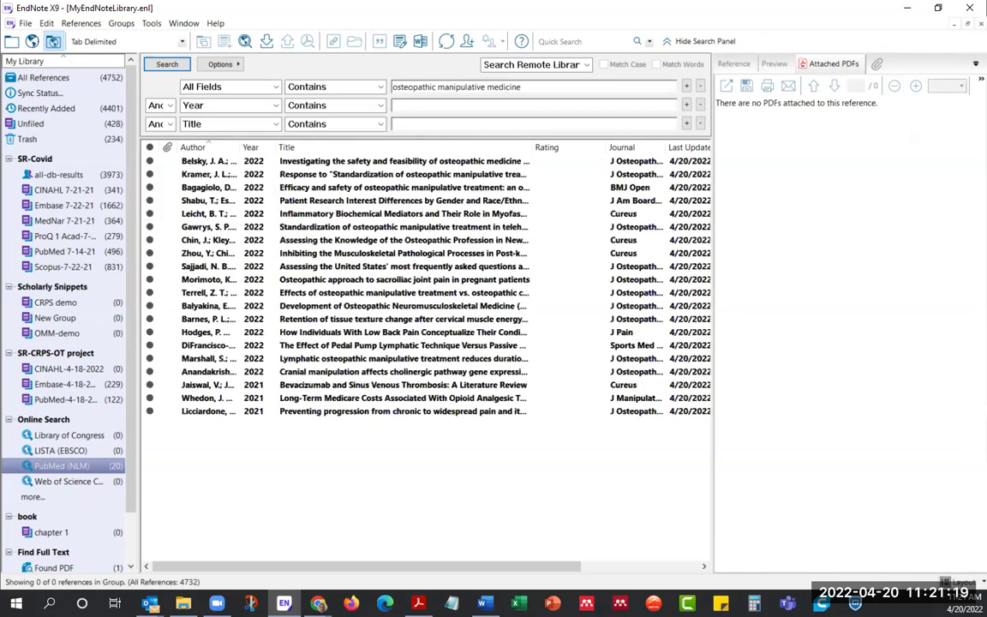
# Step: Select the Kramer, Terrell, Marshall and Anandakrishnan references and drag them into OMM-demo
pyautogui.click(292, 178)
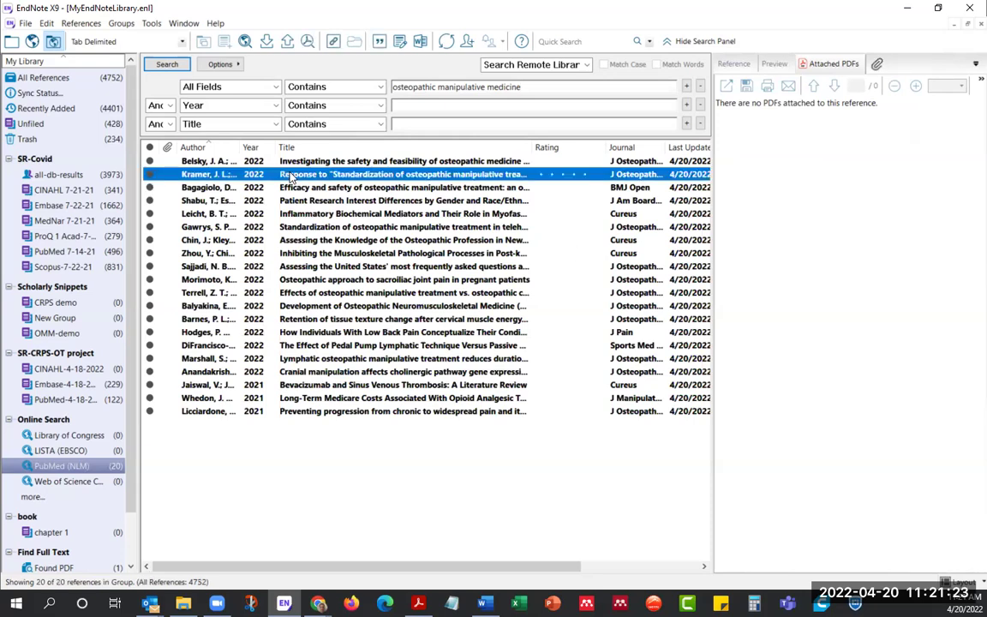
pyautogui.keyDown('ctrl'); pyautogui.click(302, 294); pyautogui.keyUp('ctrl')
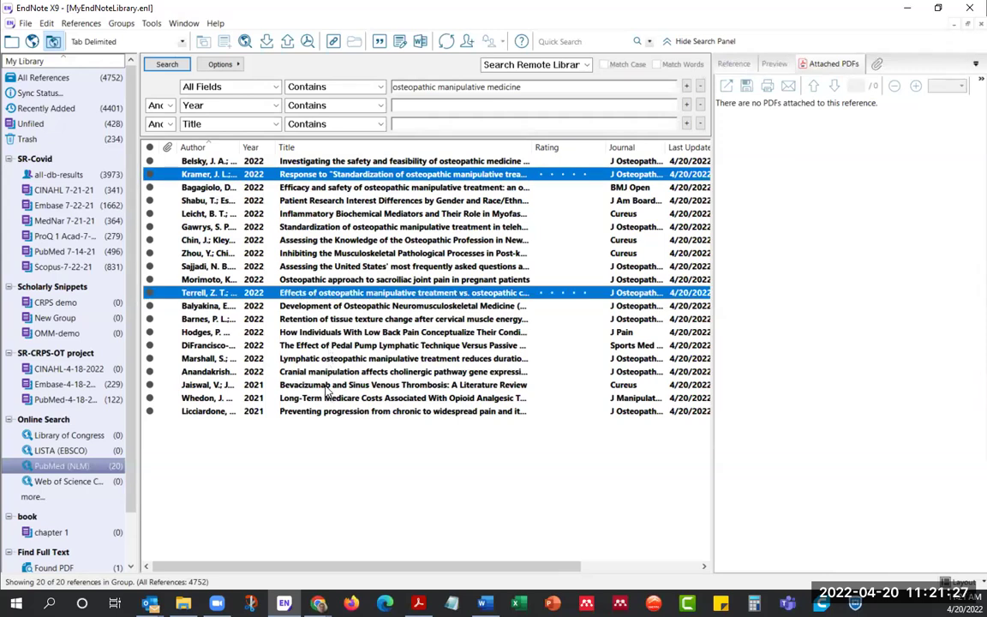
pyautogui.keyDown('ctrl'); pyautogui.click(296, 358); pyautogui.keyUp('ctrl')
pyautogui.keyDown('ctrl'); pyautogui.click(325, 373); pyautogui.keyUp('ctrl')
pyautogui.moveTo(325, 377); pyautogui.dragTo(73, 338)
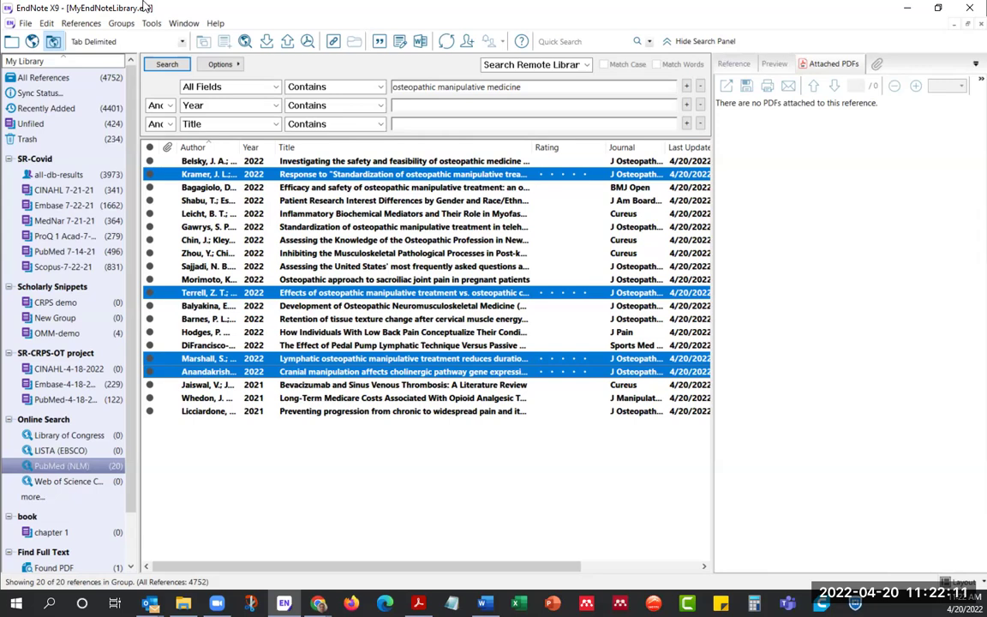
pyautogui.click(245, 43)
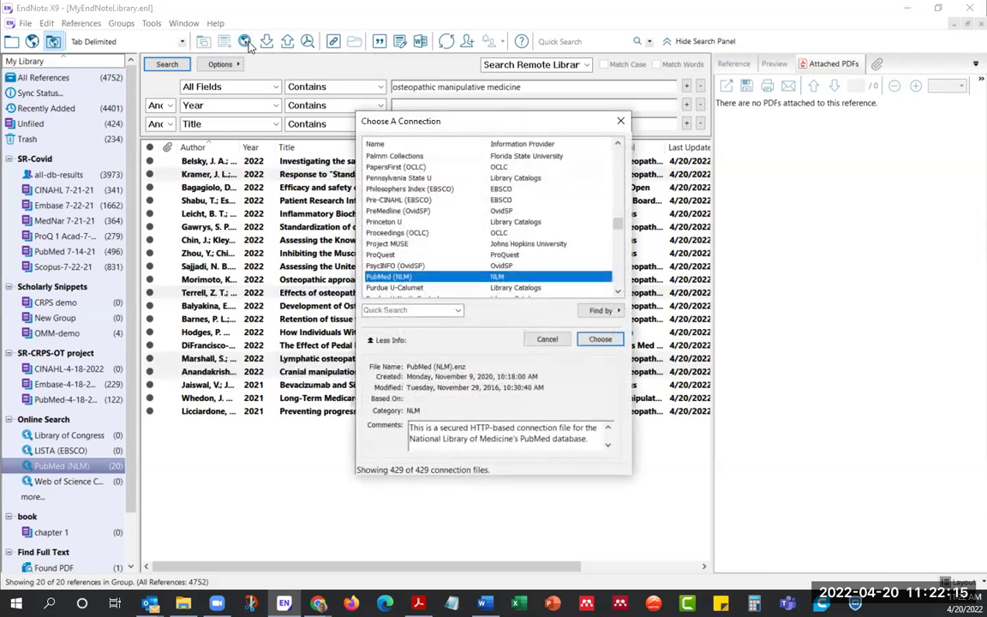
pyautogui.click(599, 312)
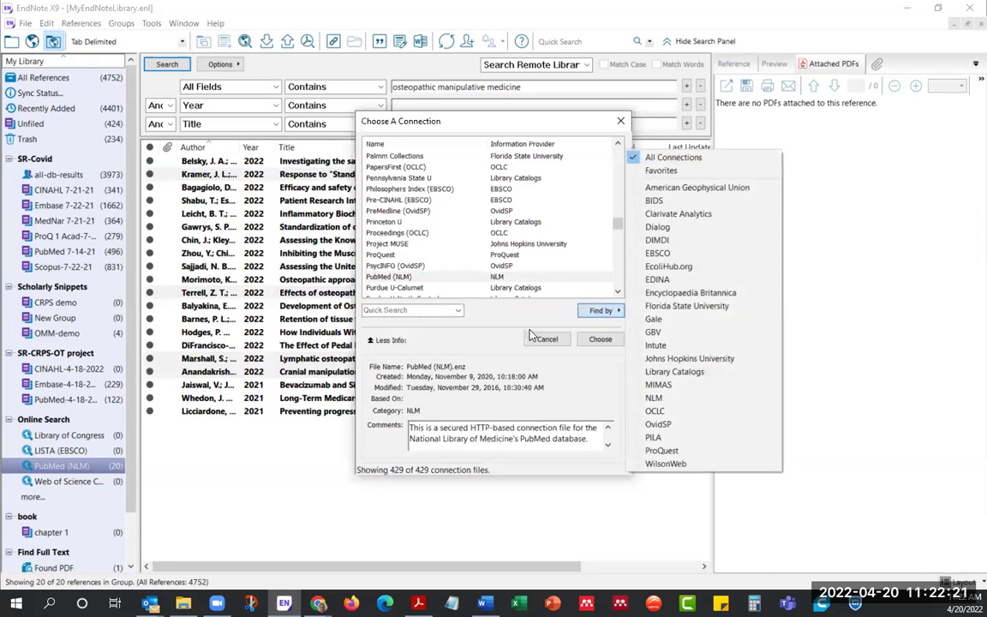
pyautogui.click(463, 328)
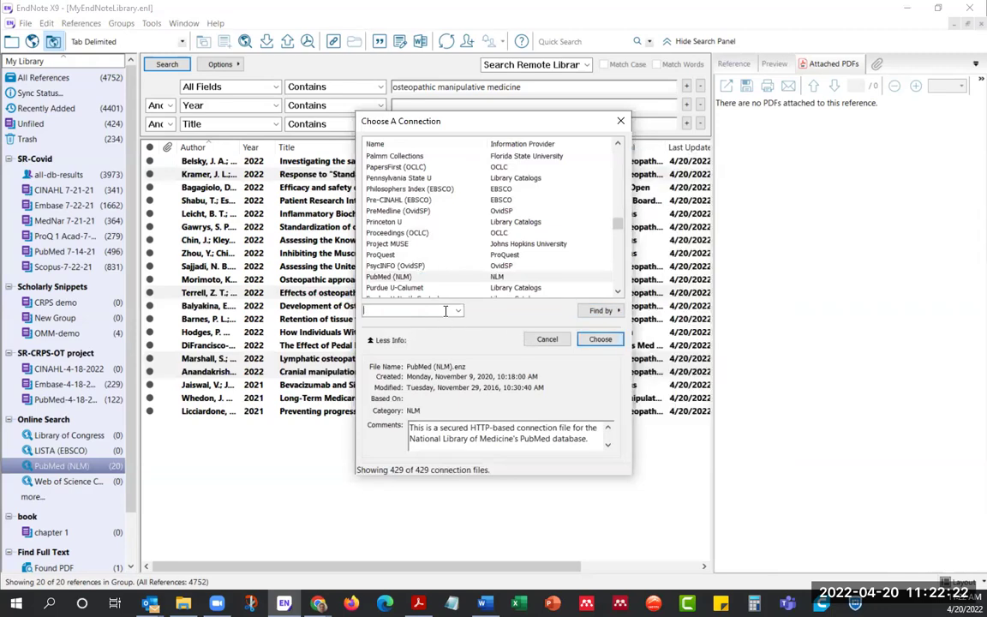
pyautogui.click(381, 158)
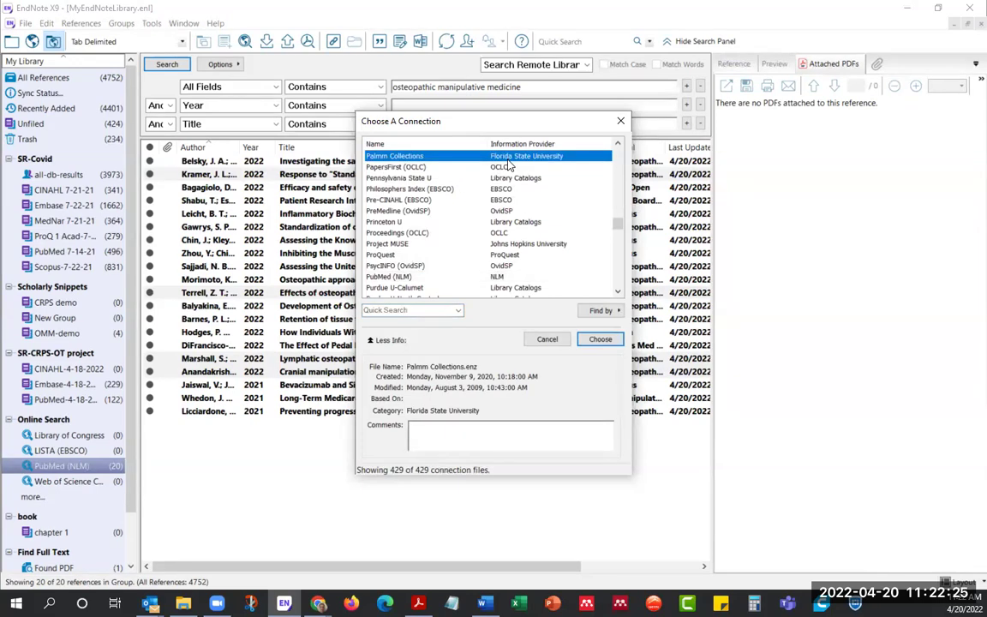
pyautogui.scroll(-3, 518, 209)
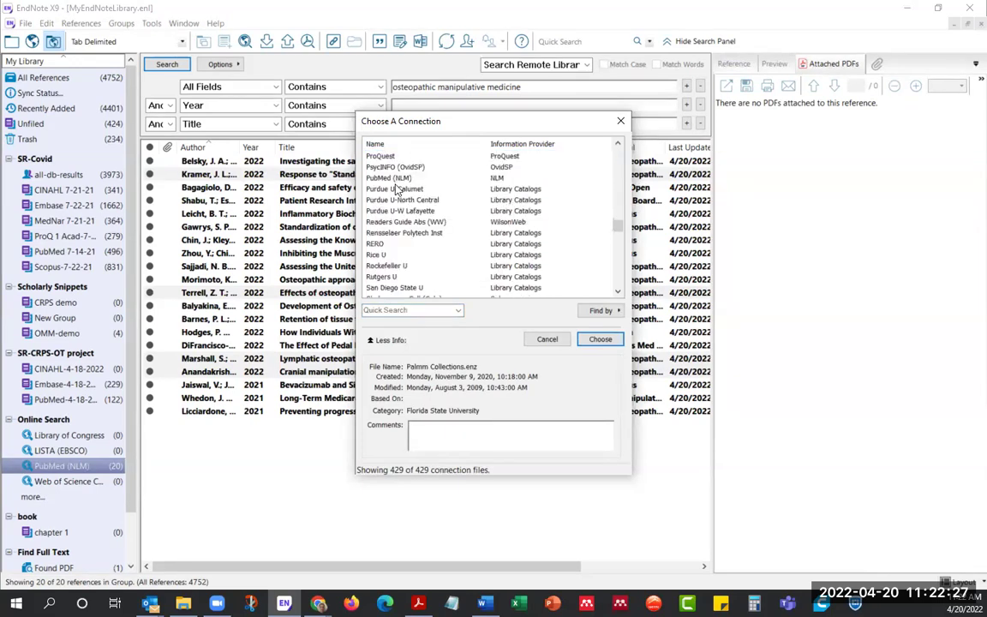
pyautogui.scroll(-4, 377, 224)
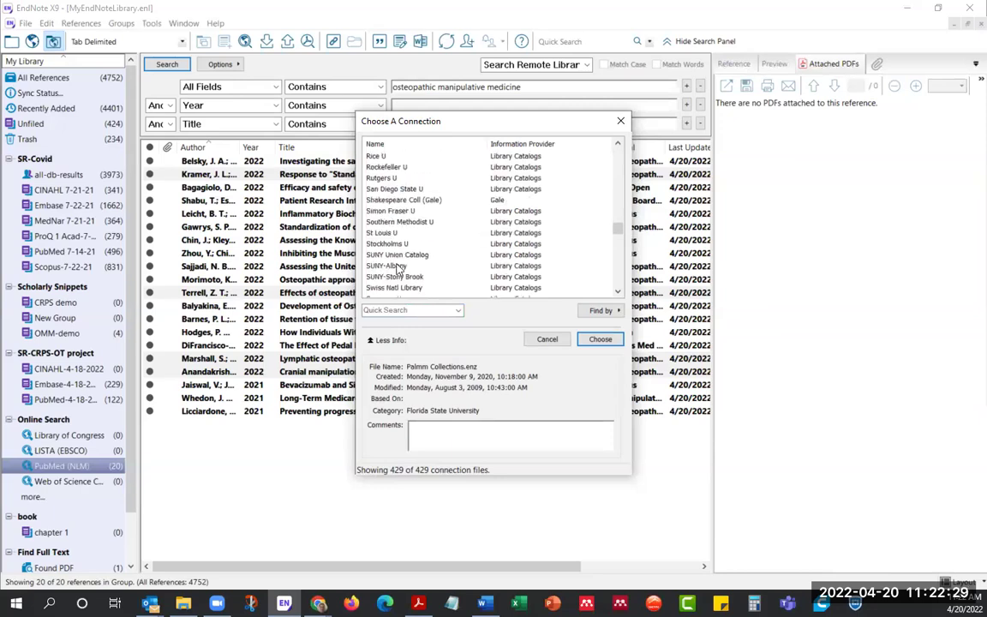
pyautogui.scroll(-1, 398, 270)
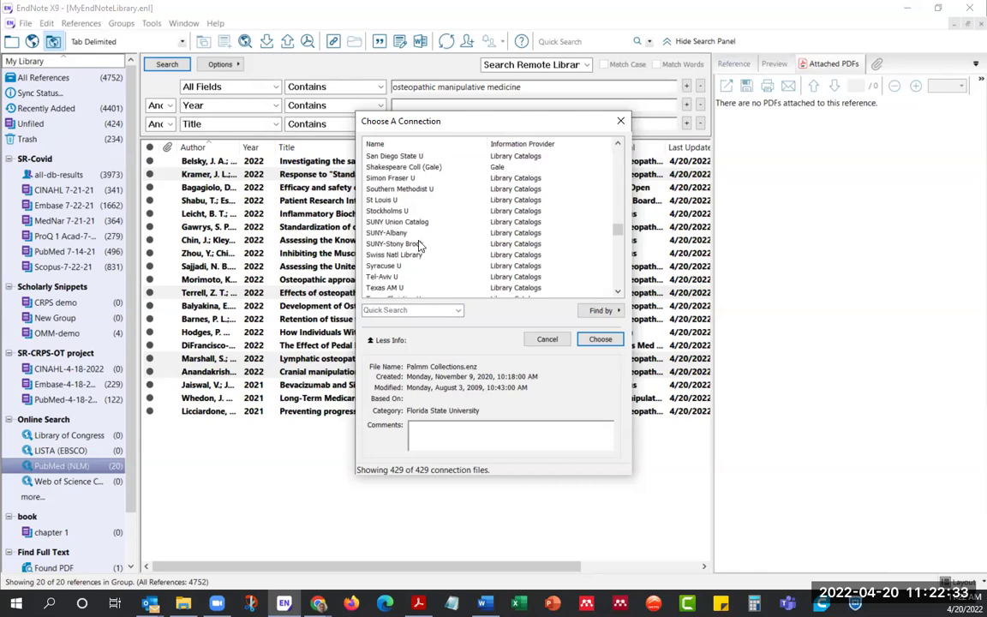
pyautogui.click(544, 340)
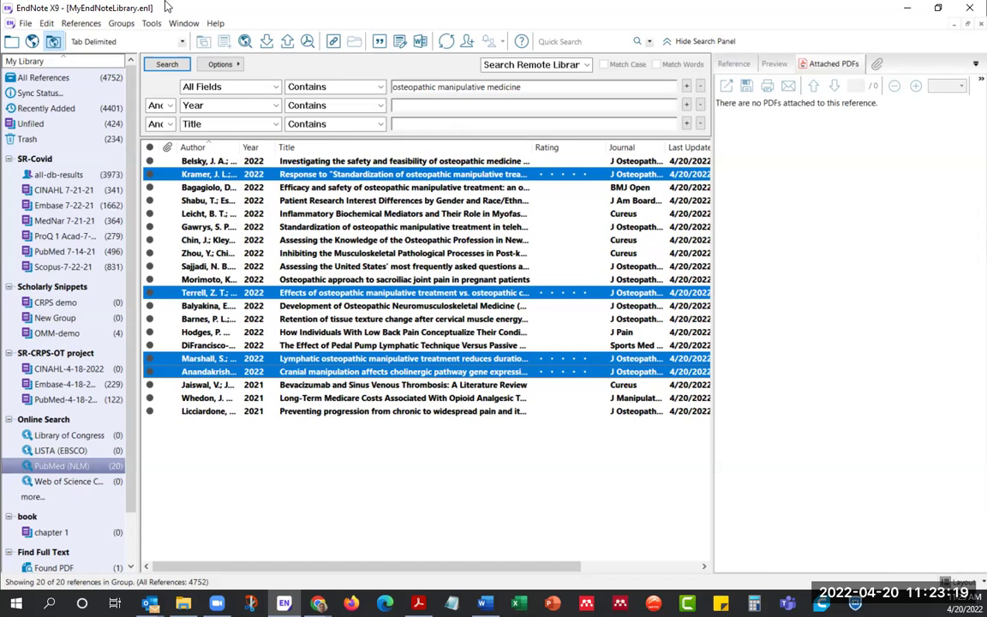
# Step: Export the selected references to MyEndNoteLibrary.txt in Downloads as Text File (*.txt)
pyautogui.click(26, 23)
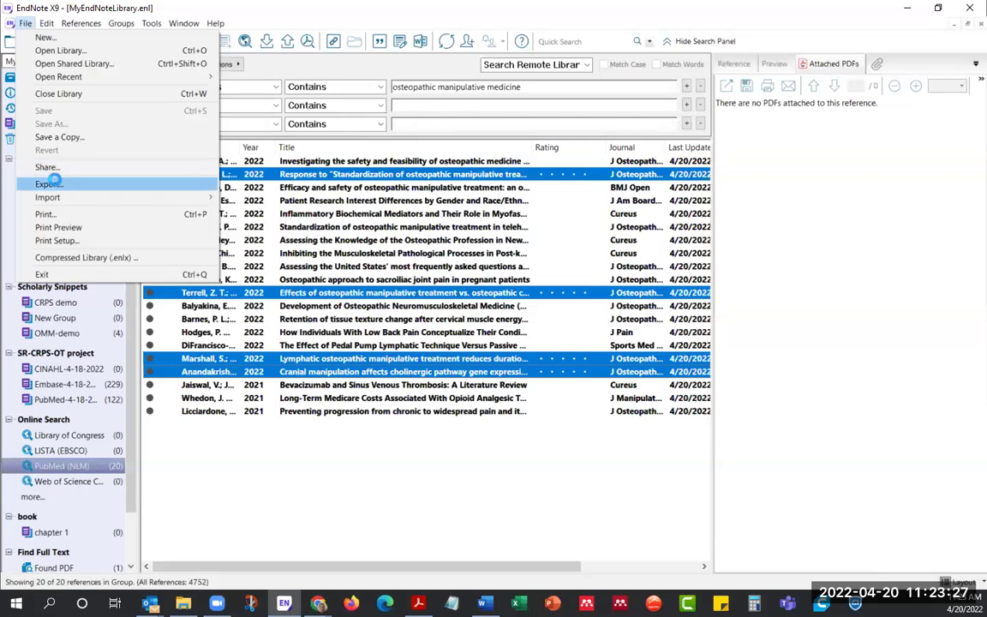
pyautogui.click(54, 182)
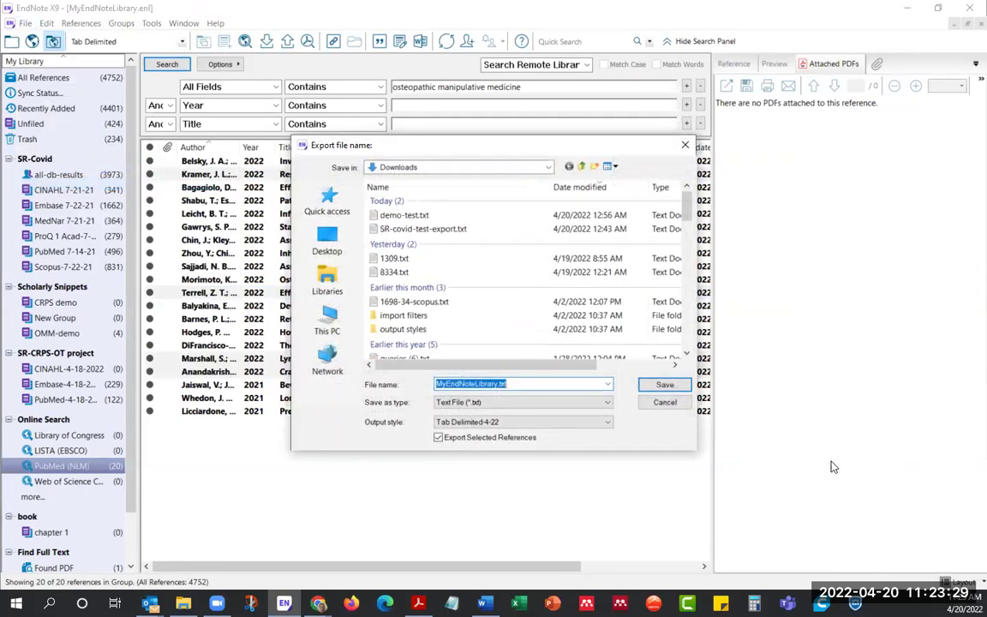
pyautogui.click(526, 383)
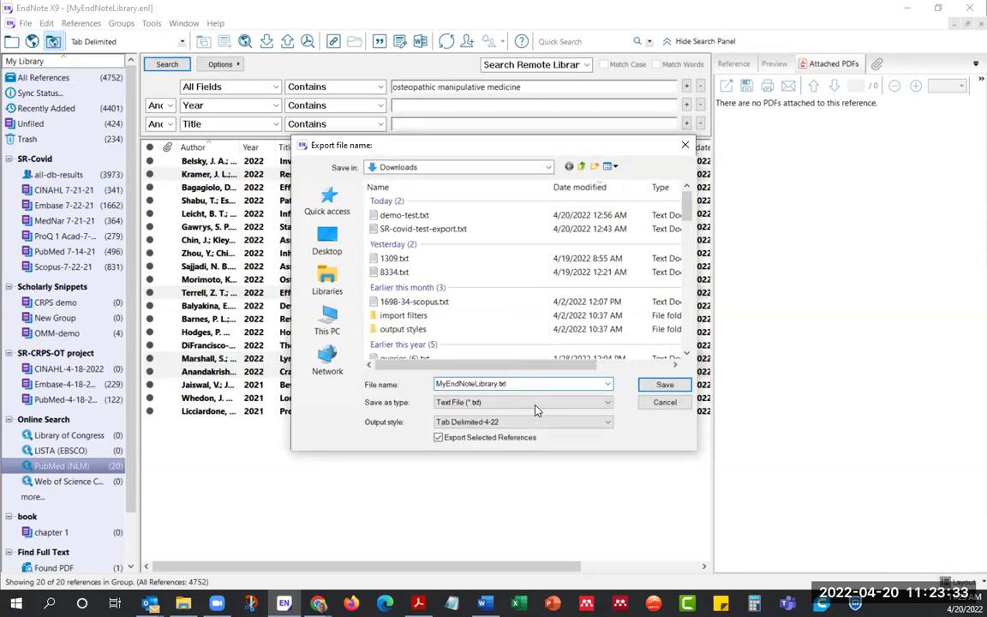
pyautogui.click(535, 403)
pyautogui.click(536, 411)
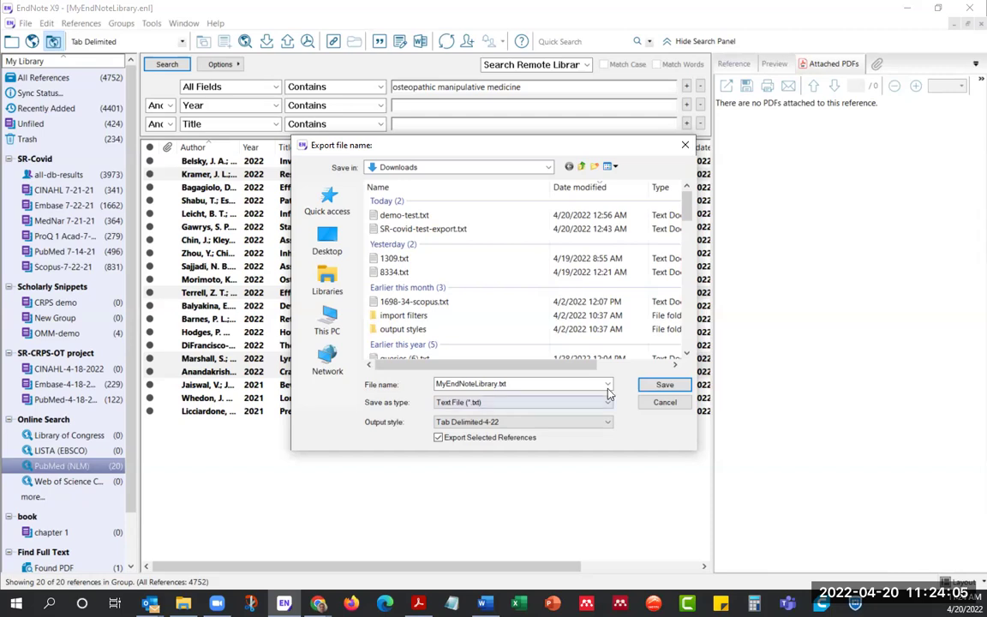
pyautogui.click(590, 424)
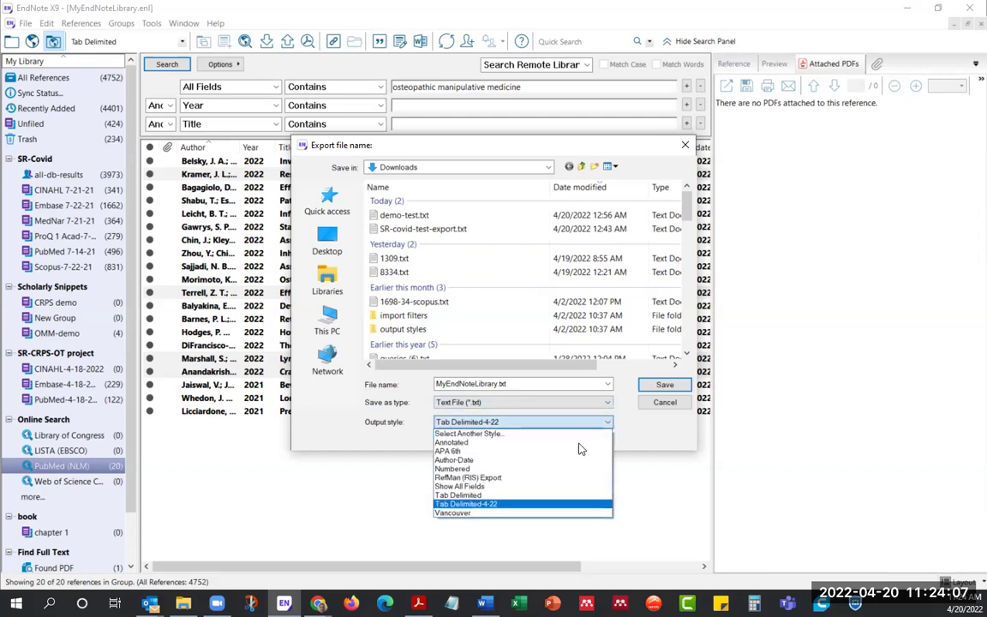
pyautogui.click(480, 477)
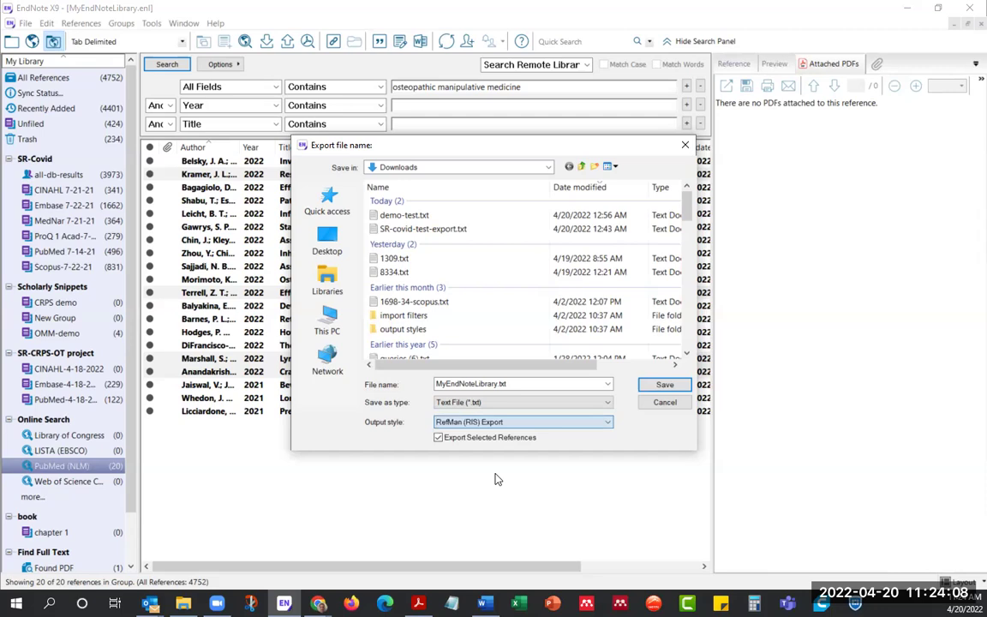
pyautogui.click(484, 423)
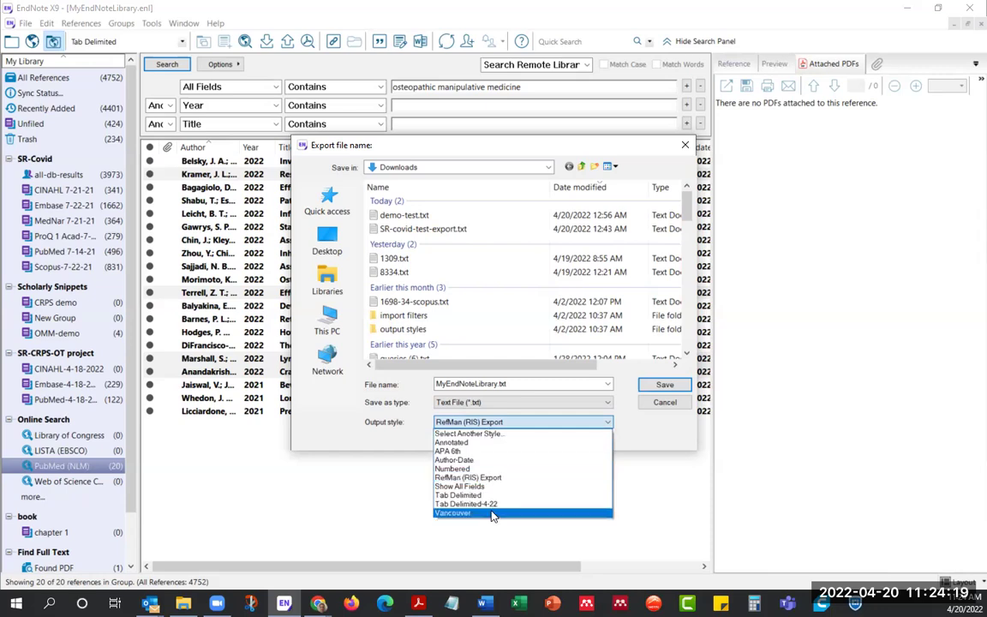
pyautogui.click(494, 504)
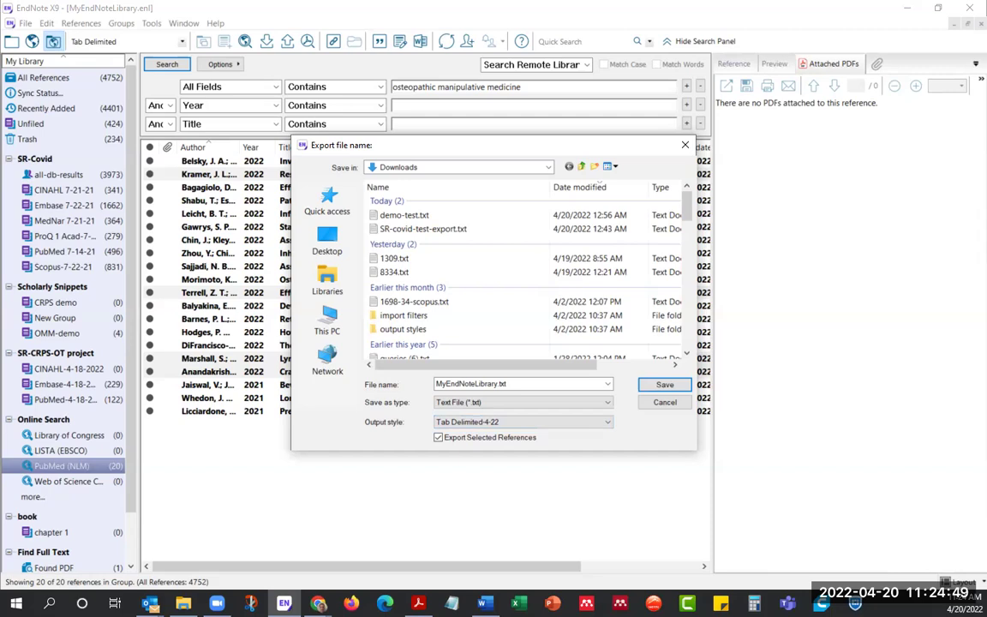
pyautogui.moveTo(485, 604)
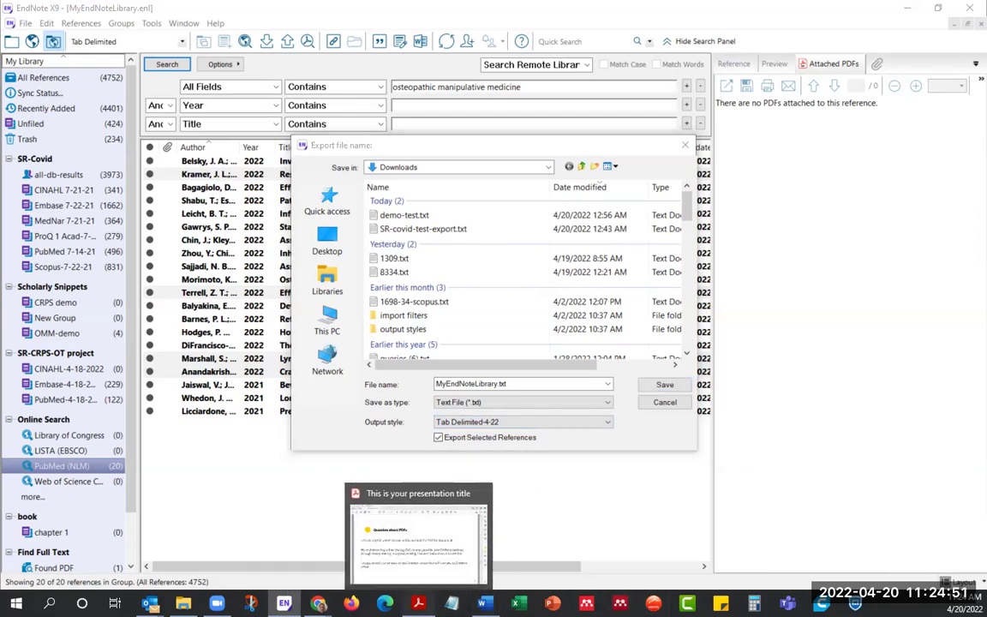
# Step: In Acrobat, advance the slides past Feedback and Credits to the final Thank you page 17
pyautogui.click(419, 604)
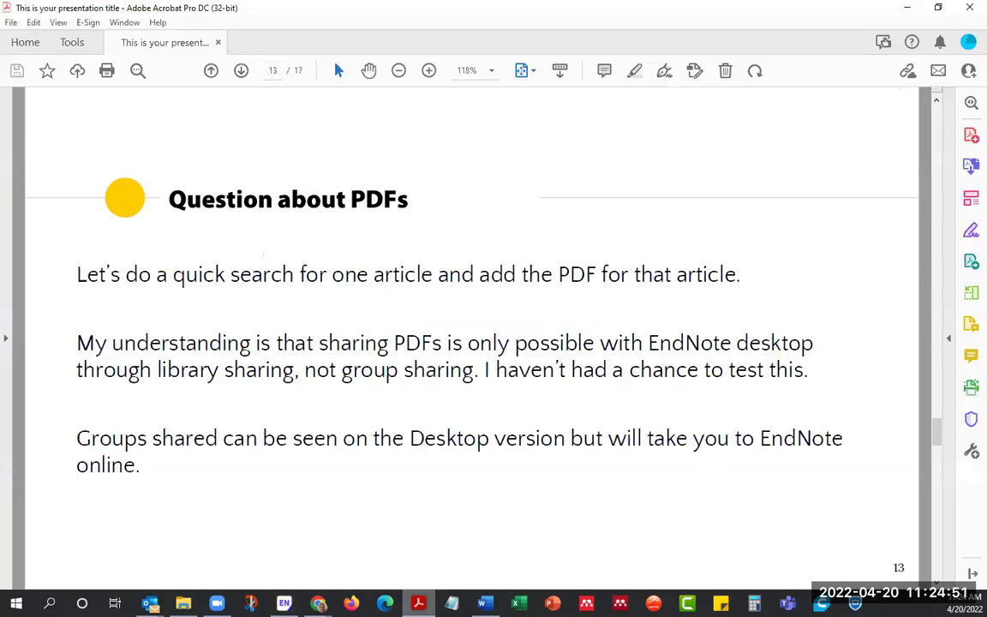
pyautogui.click(241, 73)
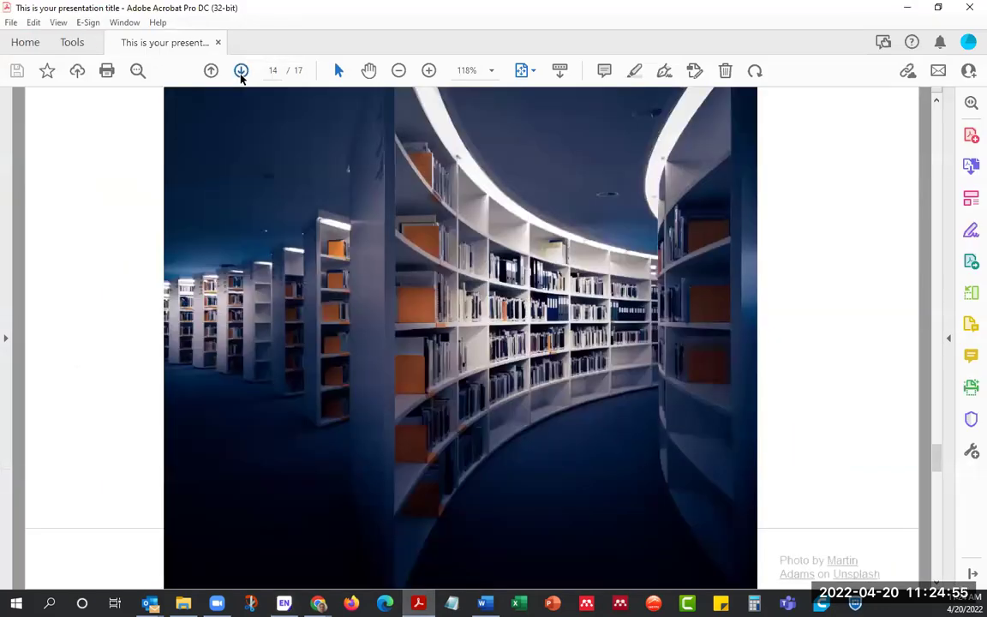
pyautogui.click(241, 73)
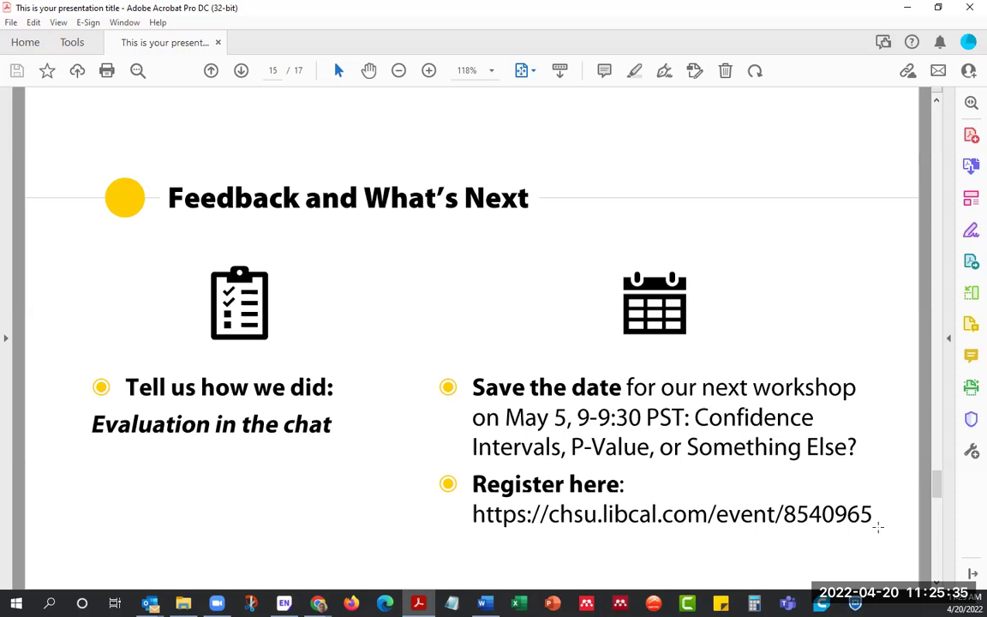
pyautogui.click(241, 72)
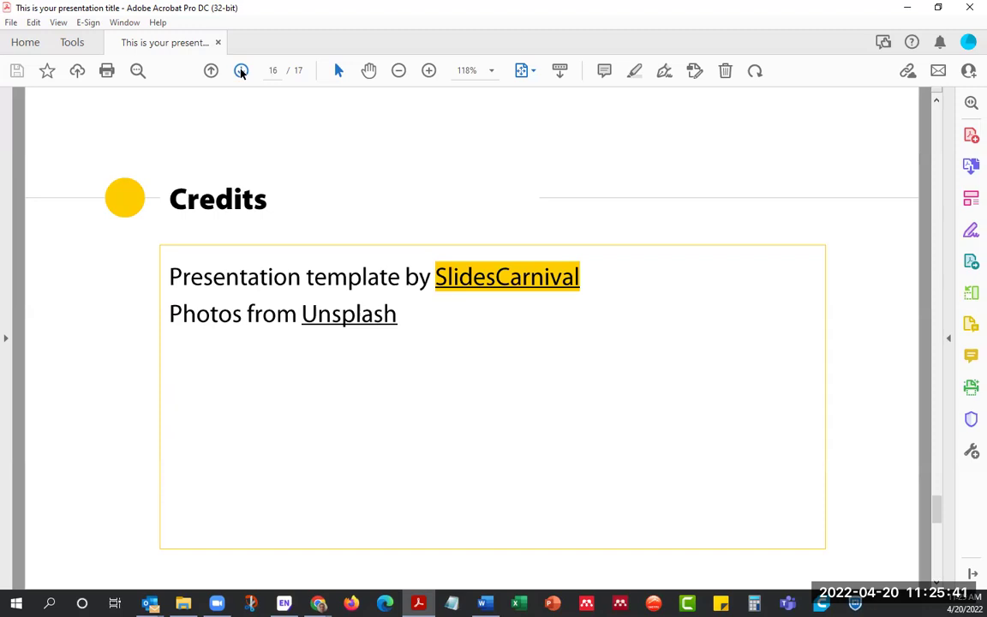
pyautogui.click(241, 70)
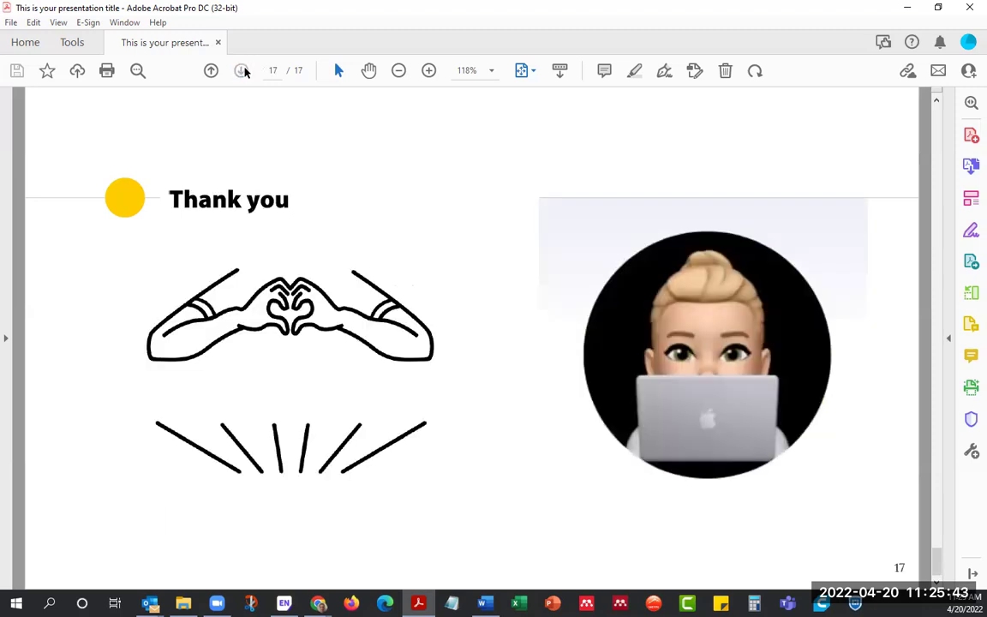